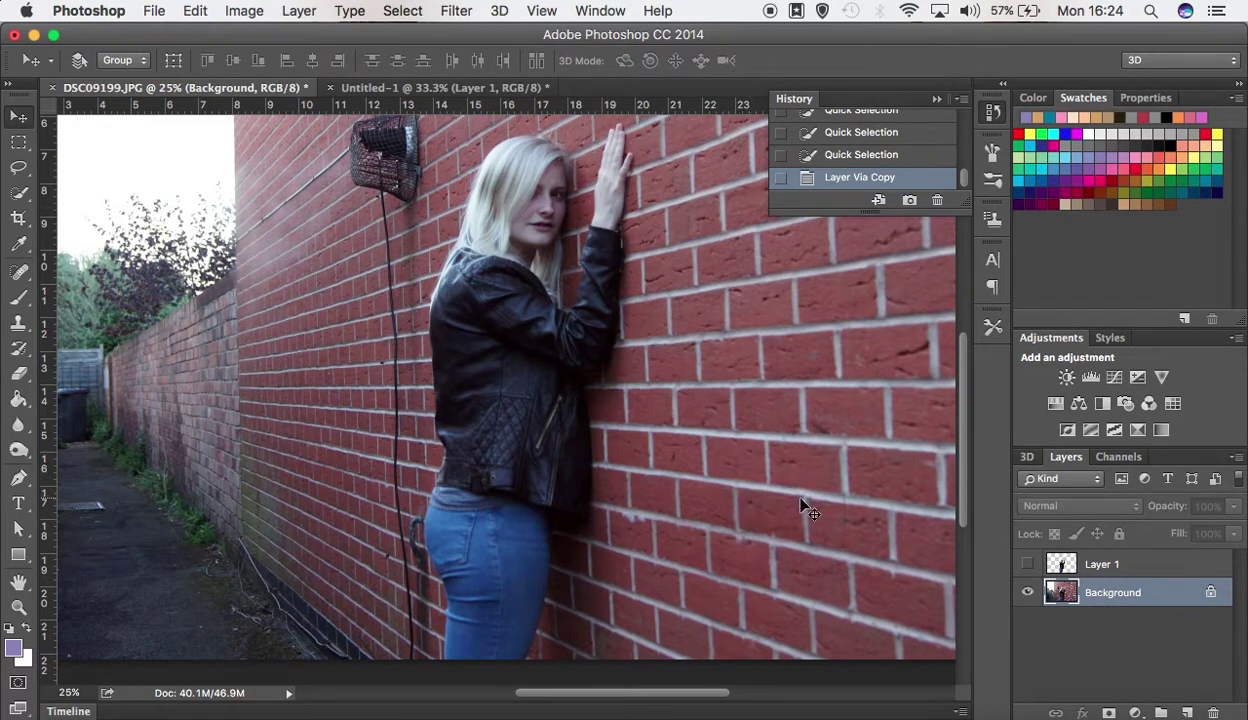
Step: Try selecting the woman from the Background layer with the Quick Selection tool, subtracting the wall beside her, and clear the selection
click(18, 195)
click(18, 195)
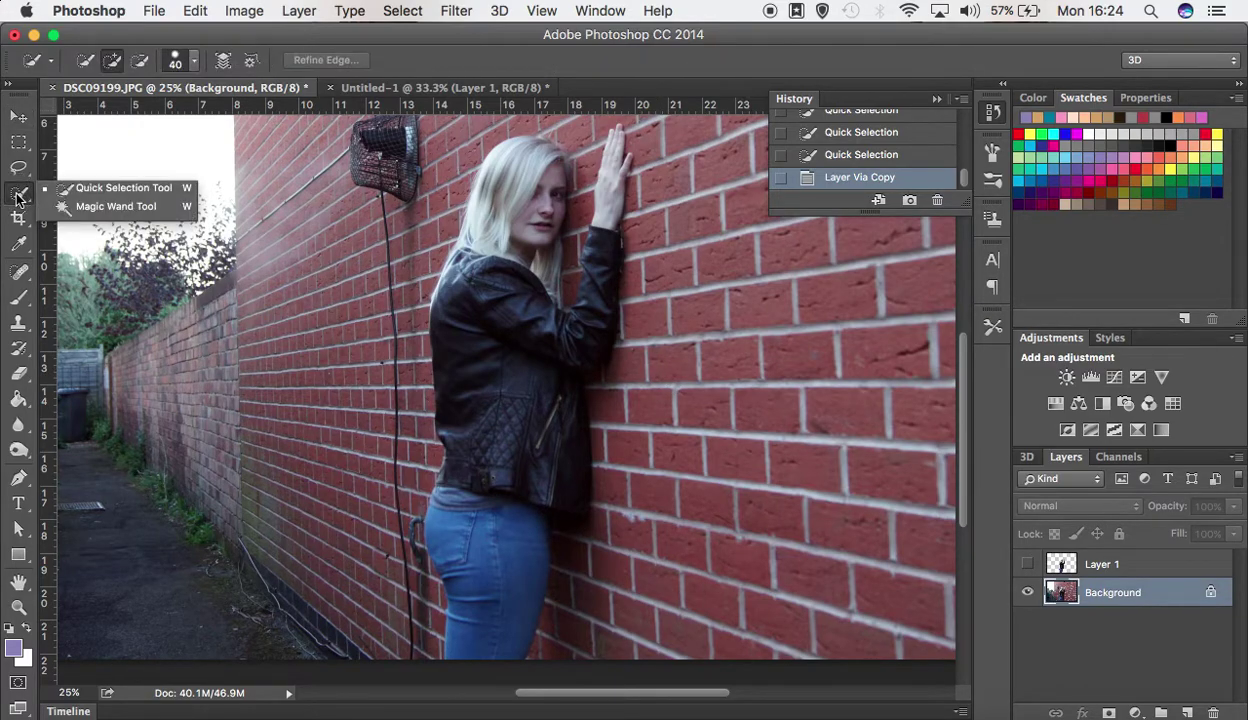
click(97, 187)
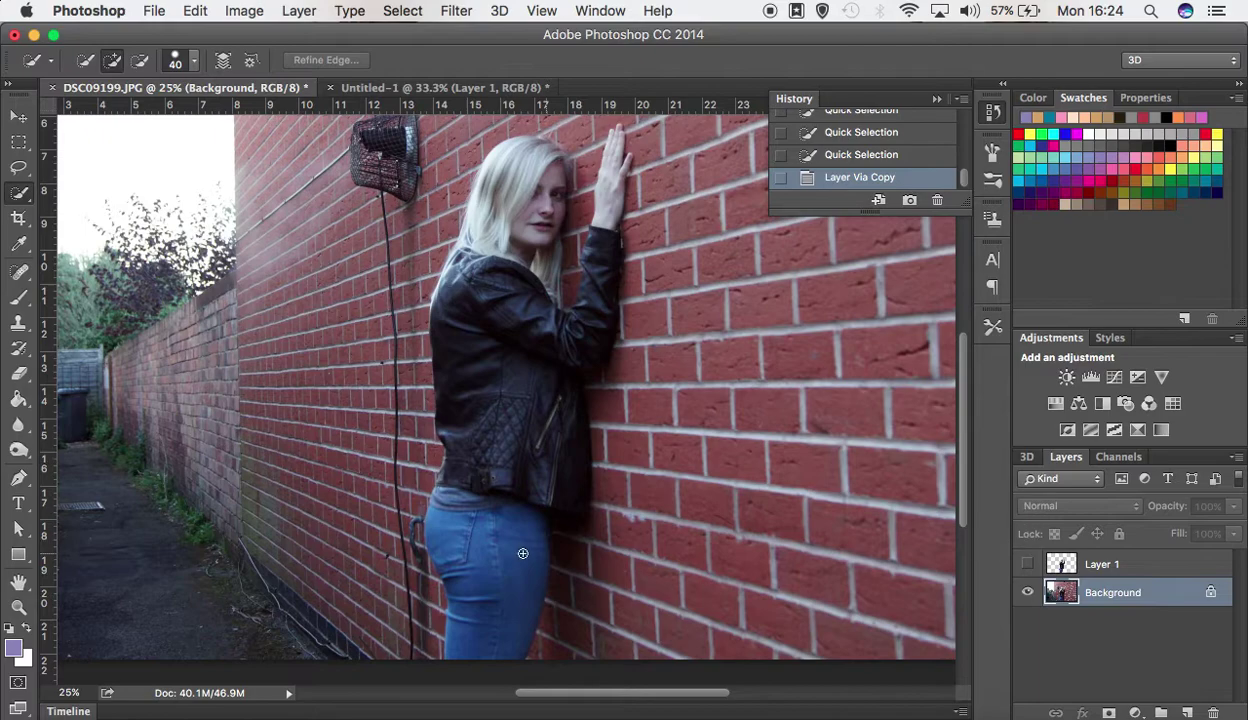
mouse_move(491, 606)
mouse_down()
mouse_move(497, 336)
mouse_move(524, 191)
mouse_move(515, 168)
mouse_up()
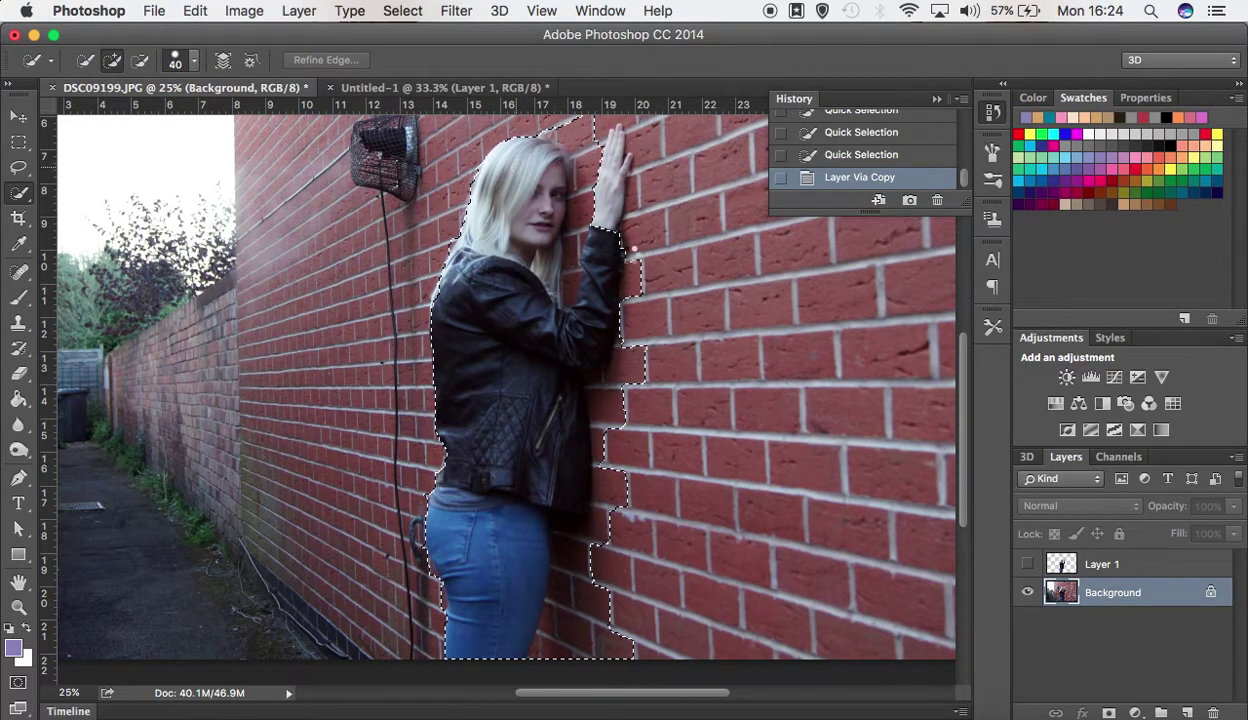
mouse_move(630, 258)
mouse_down()
mouse_move(615, 505)
mouse_move(585, 578)
mouse_move(568, 554)
mouse_move(549, 649)
mouse_move(622, 607)
mouse_up()
drag(657, 533, 680, 540)
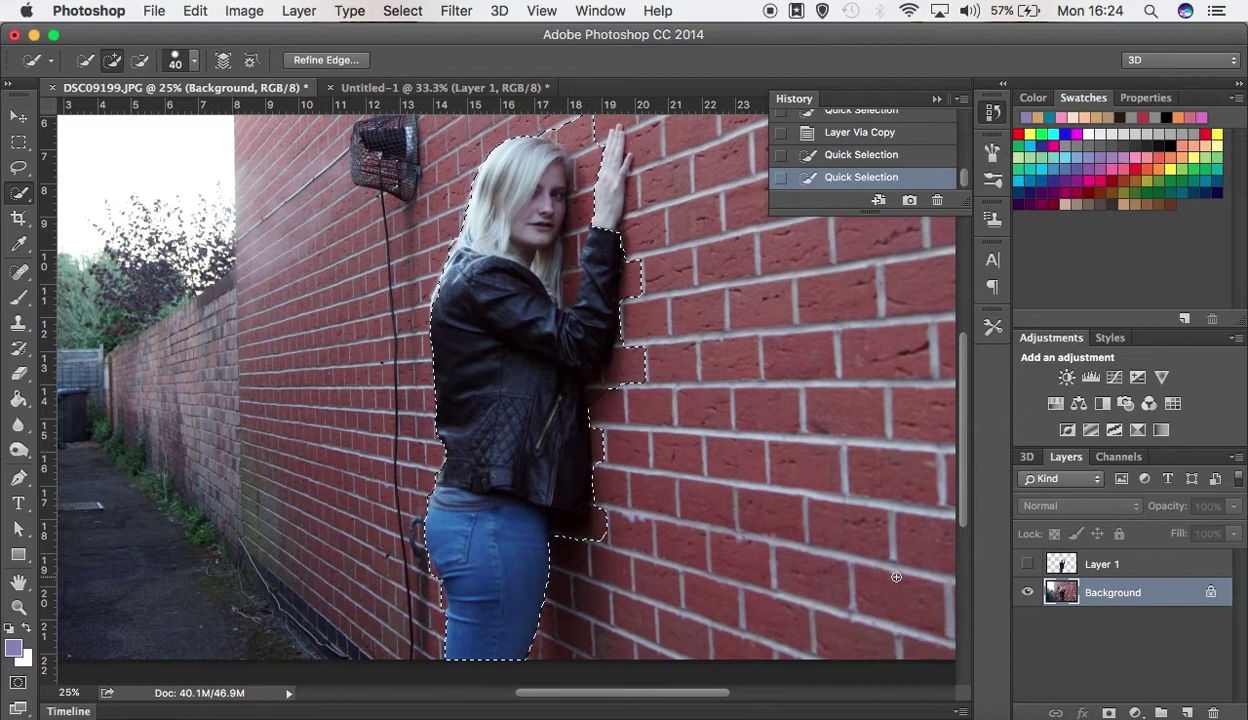
key(super+d)
Step: Show only the cut-out woman on Layer 1 and darken the strands and edges of her hair with the Burn tool
click(1027, 566)
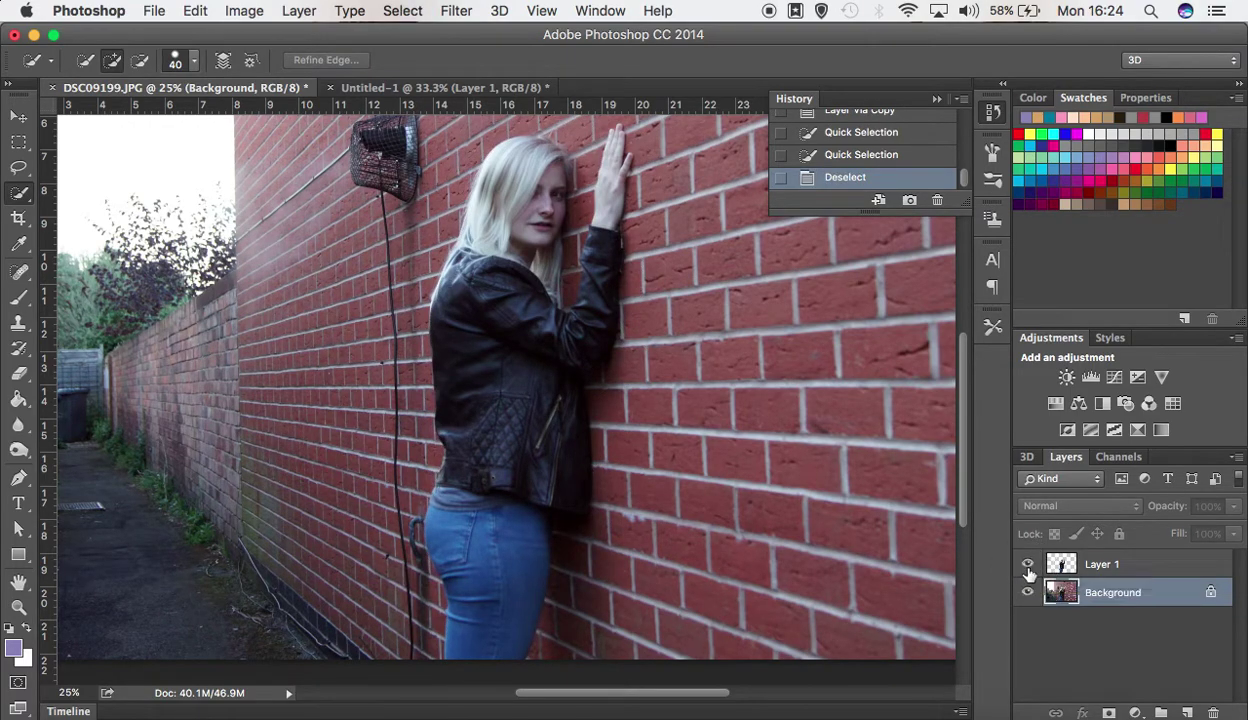
click(1028, 593)
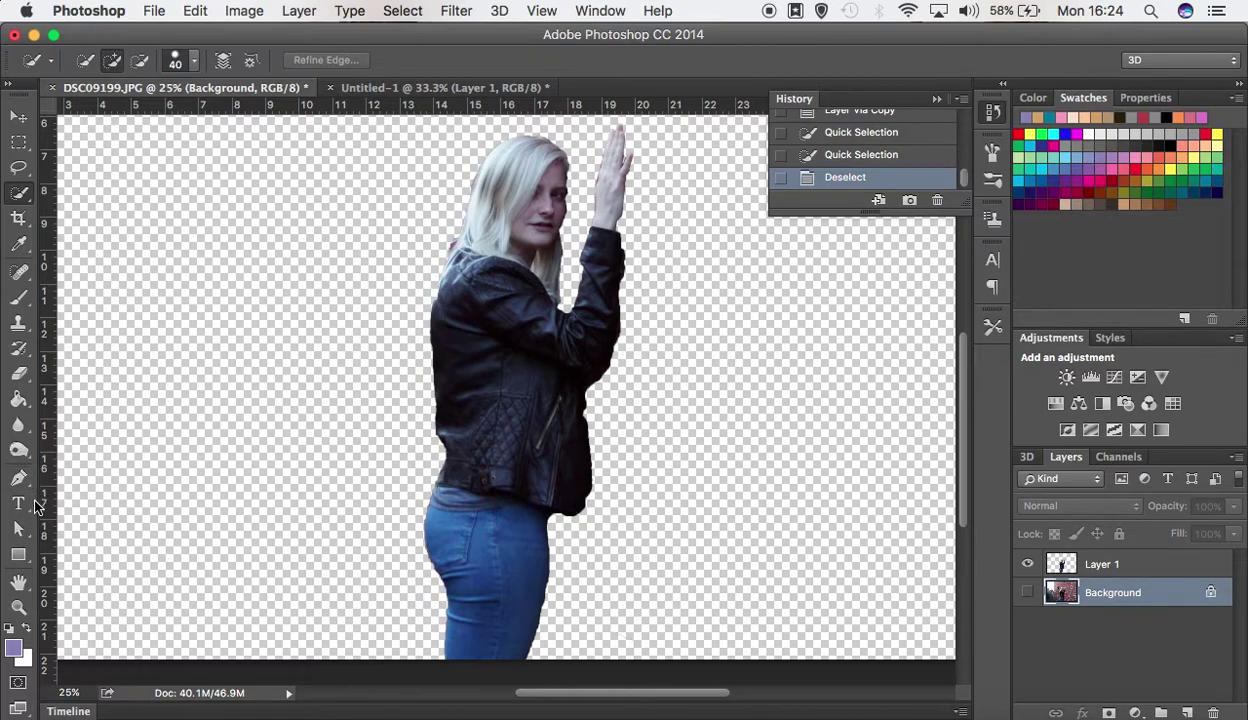
drag(18, 453, 52, 459)
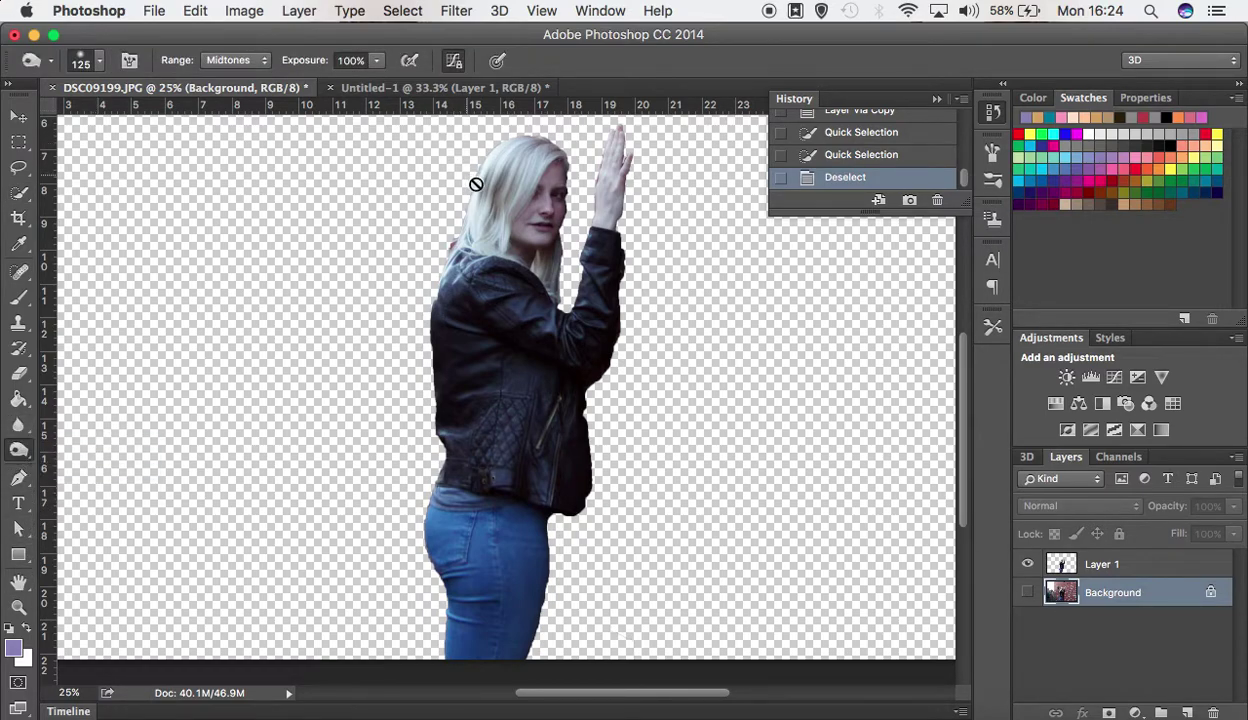
click(1105, 566)
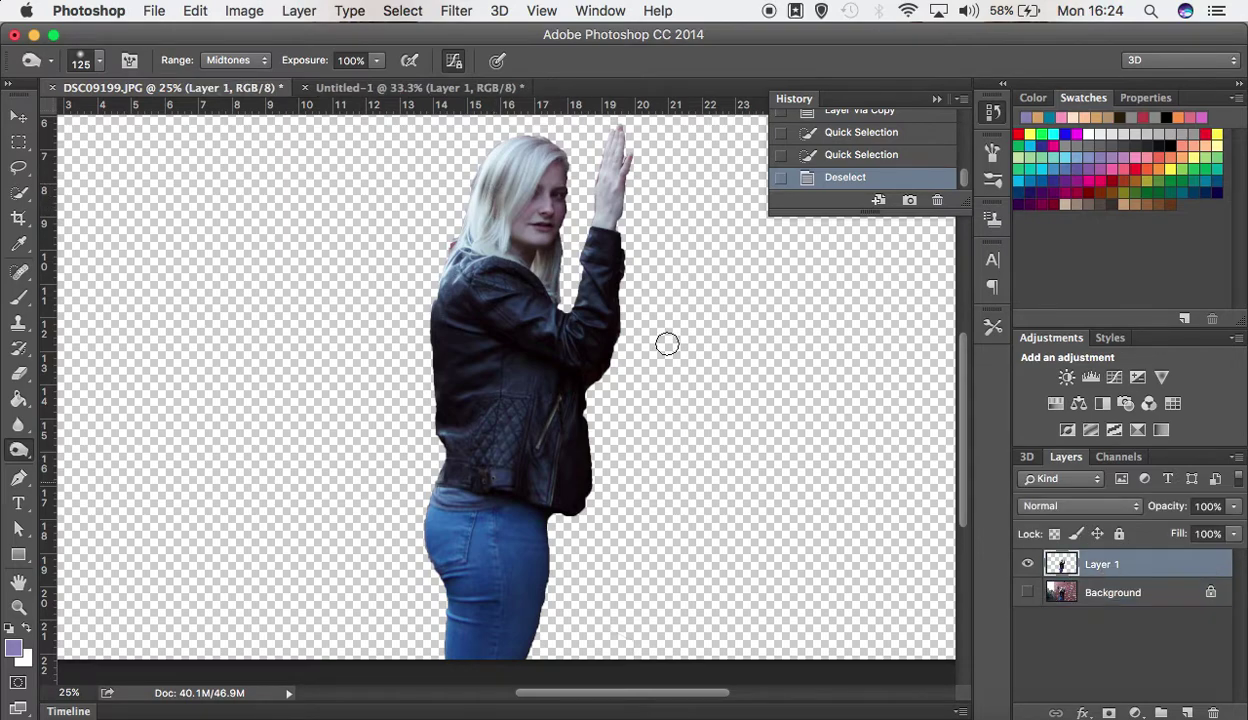
mouse_move(501, 143)
mouse_down()
mouse_move(457, 234)
mouse_move(499, 150)
mouse_move(558, 137)
mouse_move(480, 224)
mouse_move(460, 206)
mouse_move(437, 256)
mouse_move(476, 167)
mouse_move(529, 131)
mouse_move(568, 139)
mouse_move(504, 131)
mouse_move(460, 187)
mouse_move(436, 272)
mouse_up()
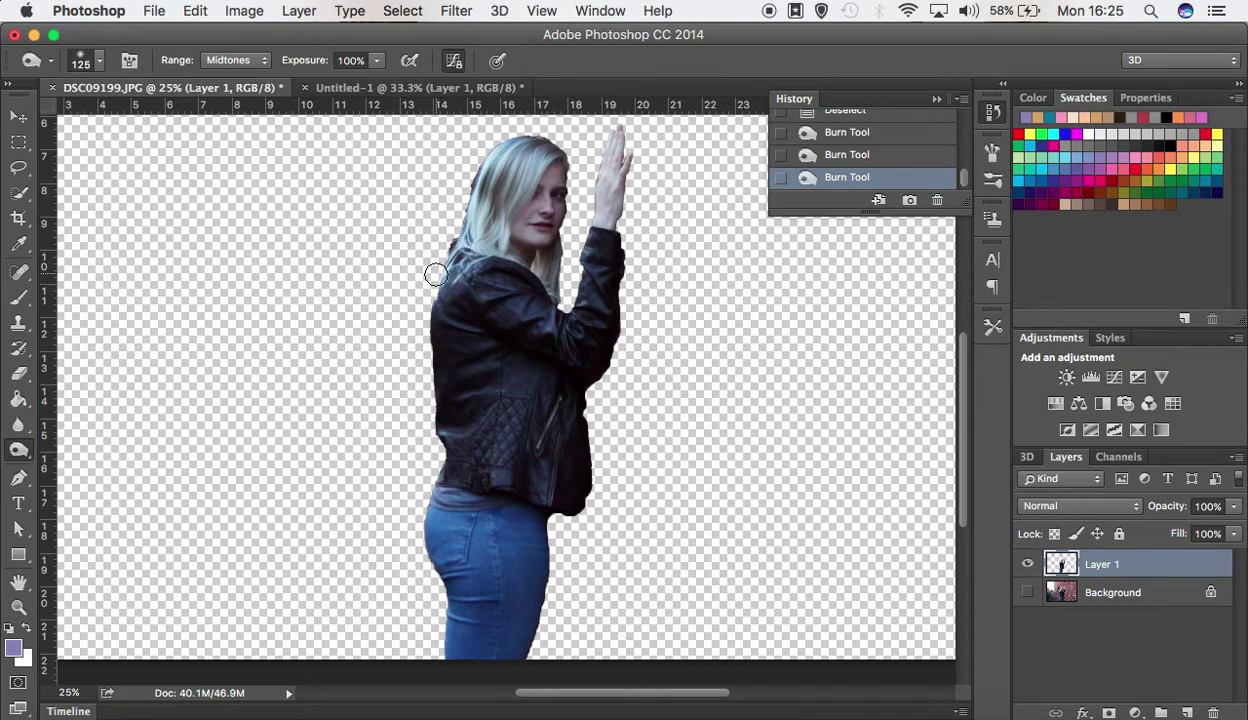
mouse_move(465, 187)
mouse_down()
mouse_move(462, 203)
mouse_move(457, 184)
mouse_move(511, 140)
mouse_move(566, 145)
mouse_move(579, 265)
mouse_move(554, 290)
mouse_move(575, 198)
mouse_move(529, 131)
mouse_move(457, 187)
mouse_move(454, 230)
mouse_move(485, 131)
mouse_move(462, 201)
mouse_move(535, 125)
mouse_move(446, 265)
mouse_move(507, 218)
mouse_up()
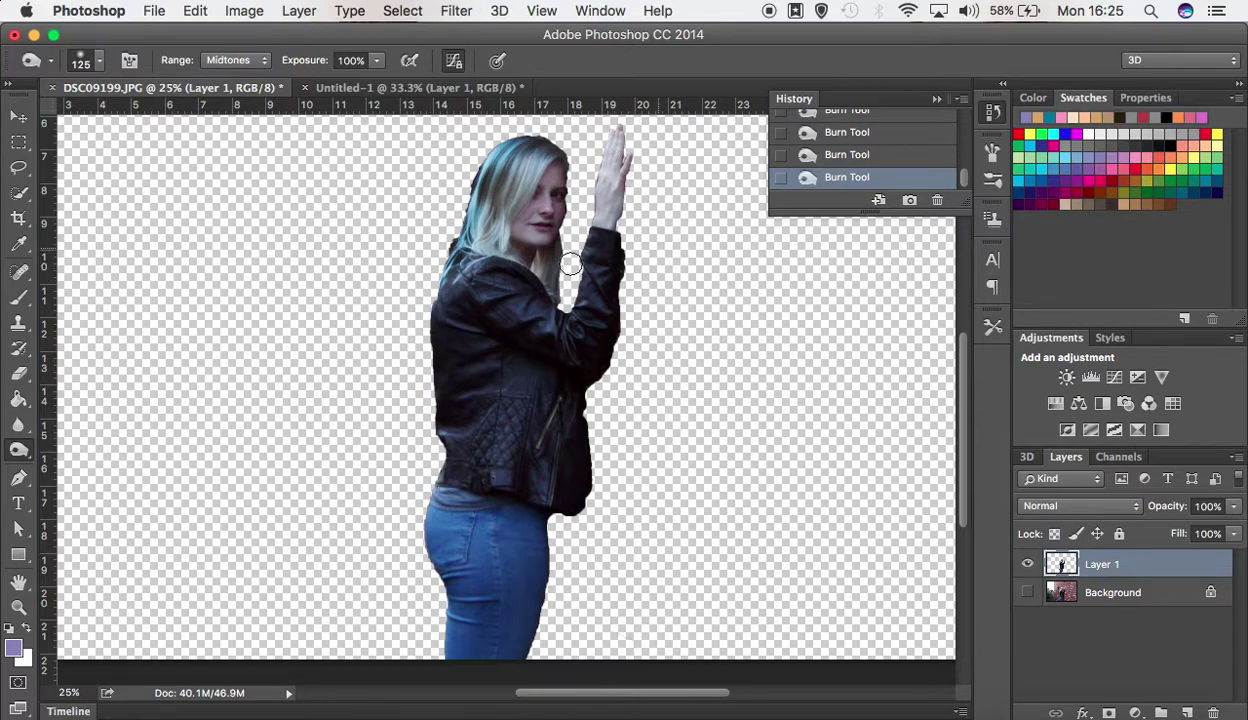
Step: Apply a Threshold adjustment at level 59 to the cut-out woman on Layer 1
click(244, 12)
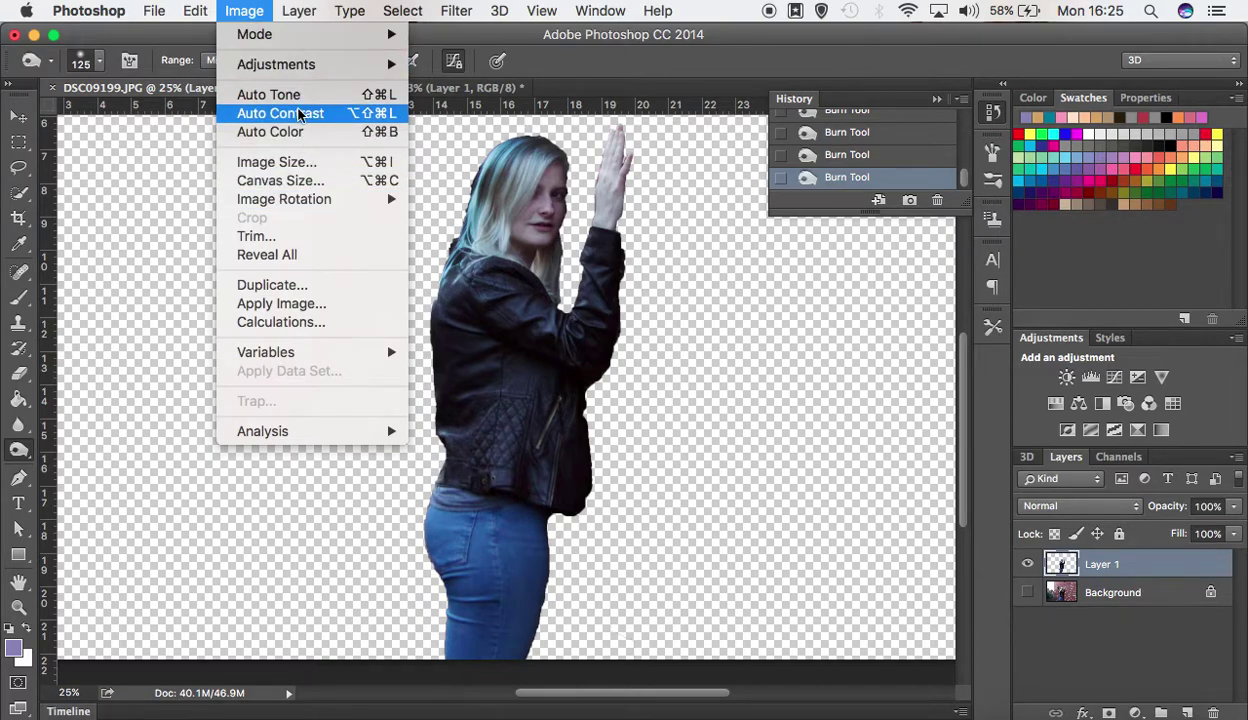
mouse_move(292, 75)
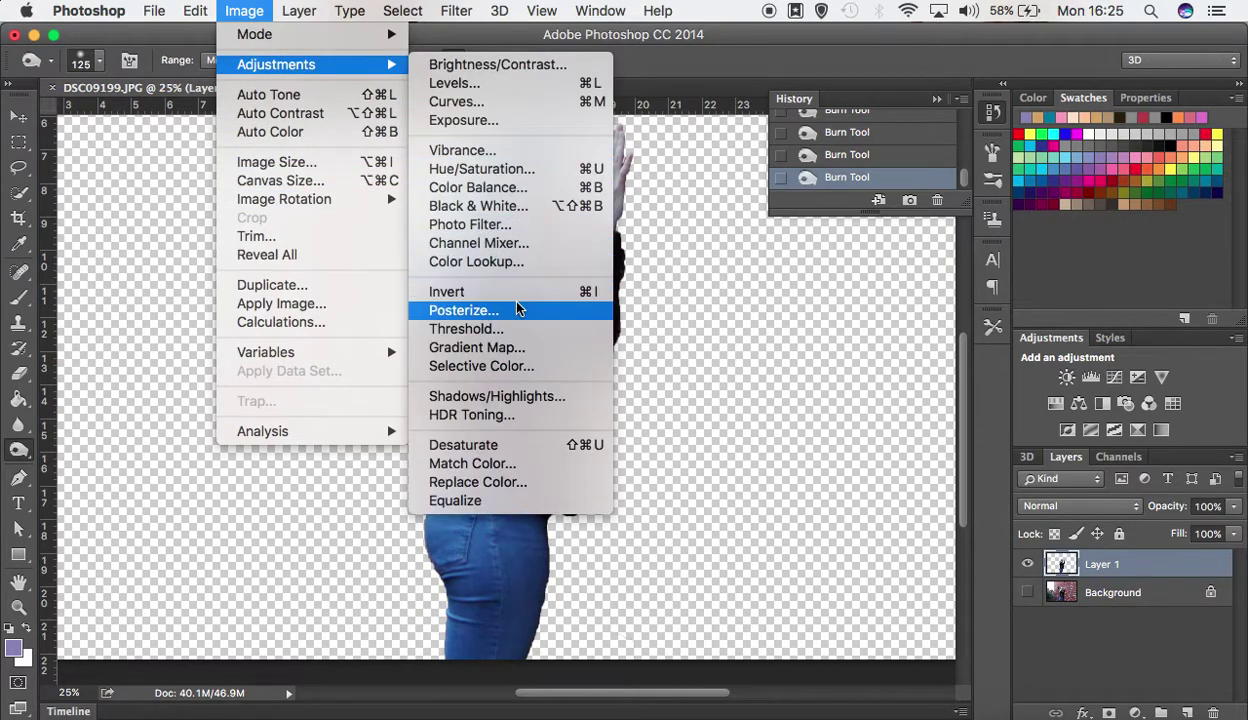
click(500, 330)
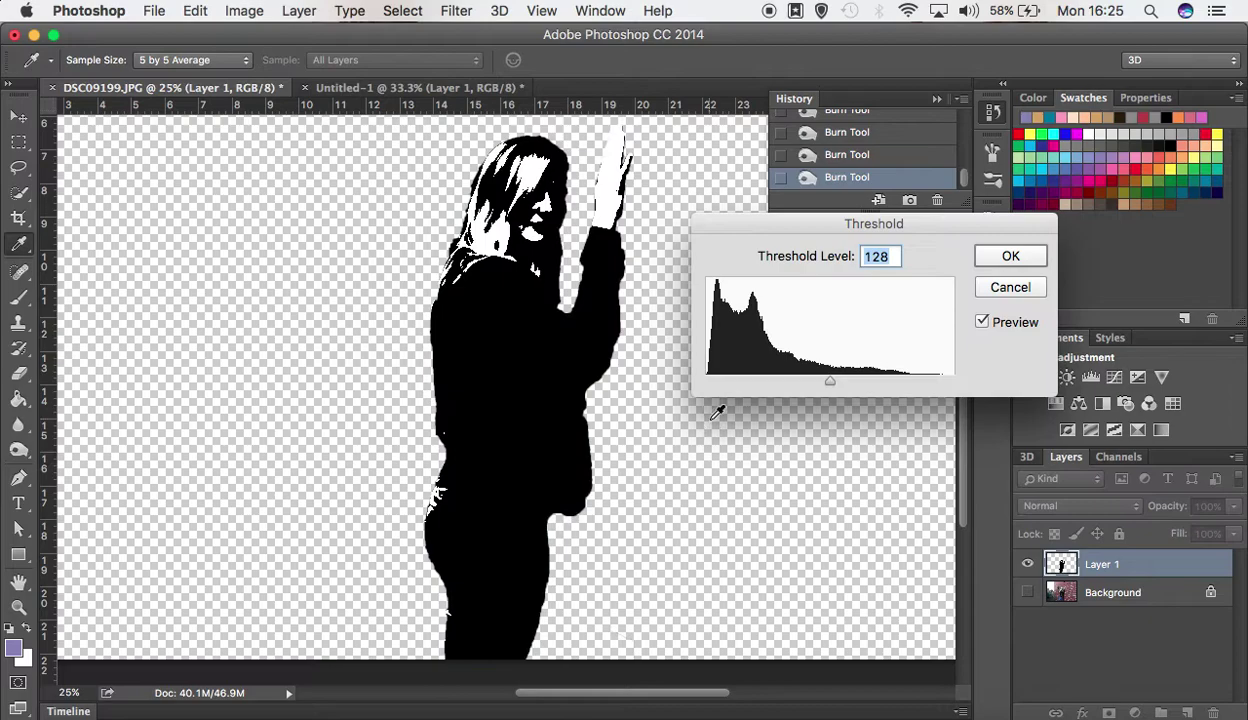
drag(831, 384, 763, 380)
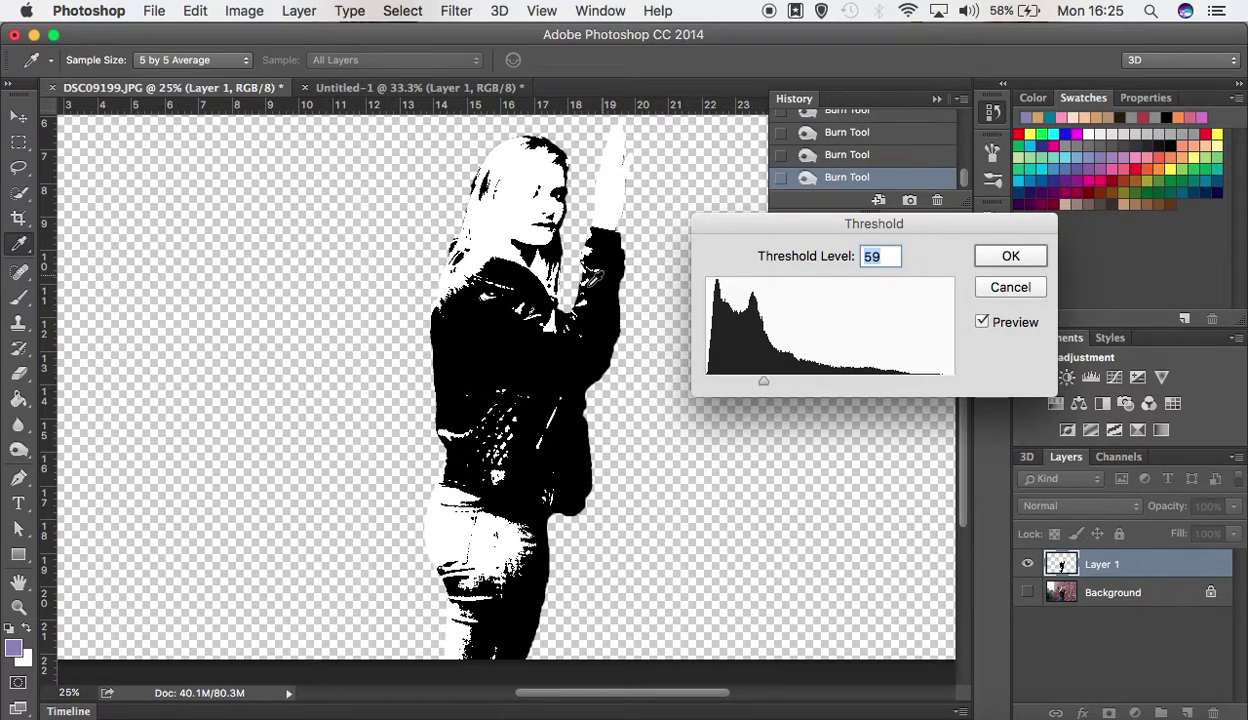
click(1010, 257)
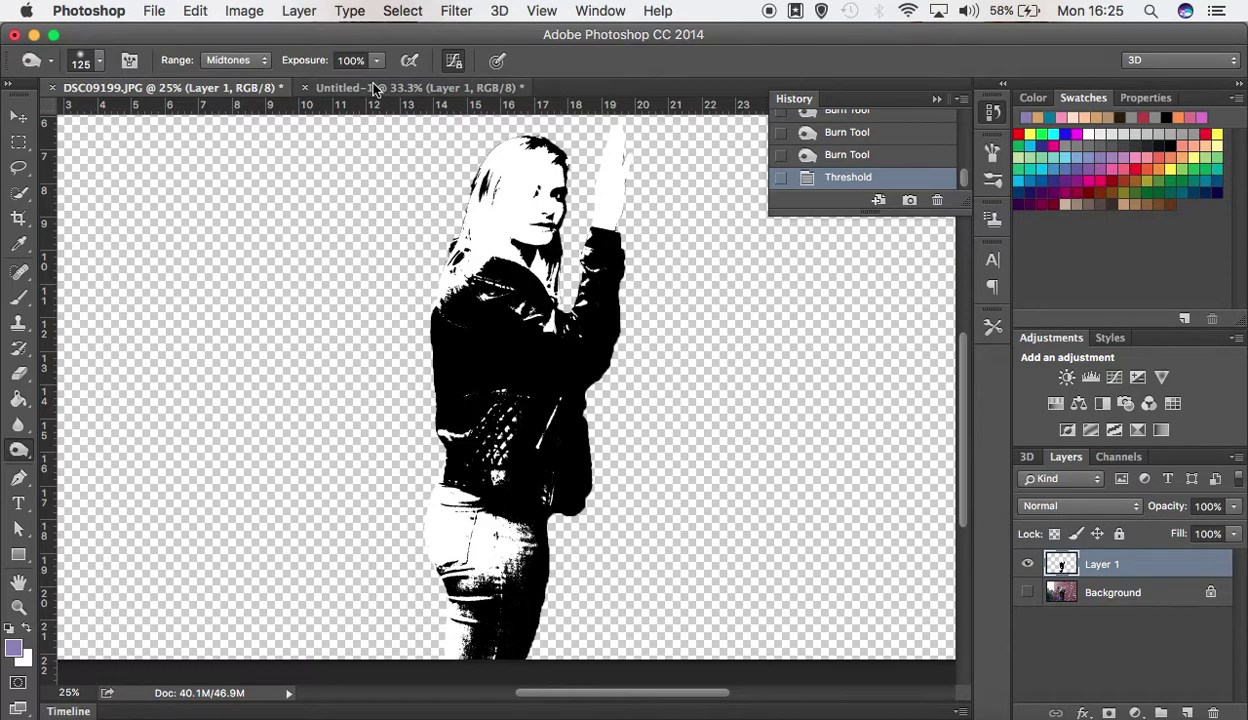
Step: Copy the black areas of Layer 1 to a new layer using a Color Range selection of Shadows, and hide Layer 1
click(407, 12)
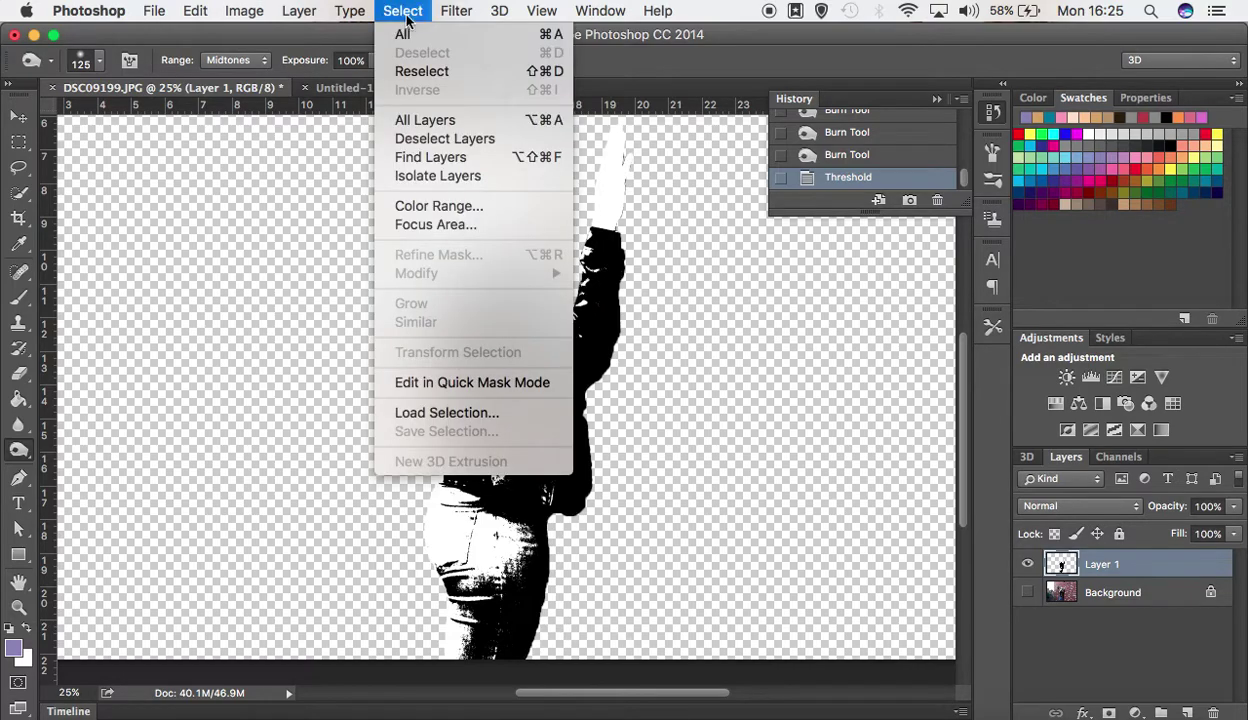
click(465, 205)
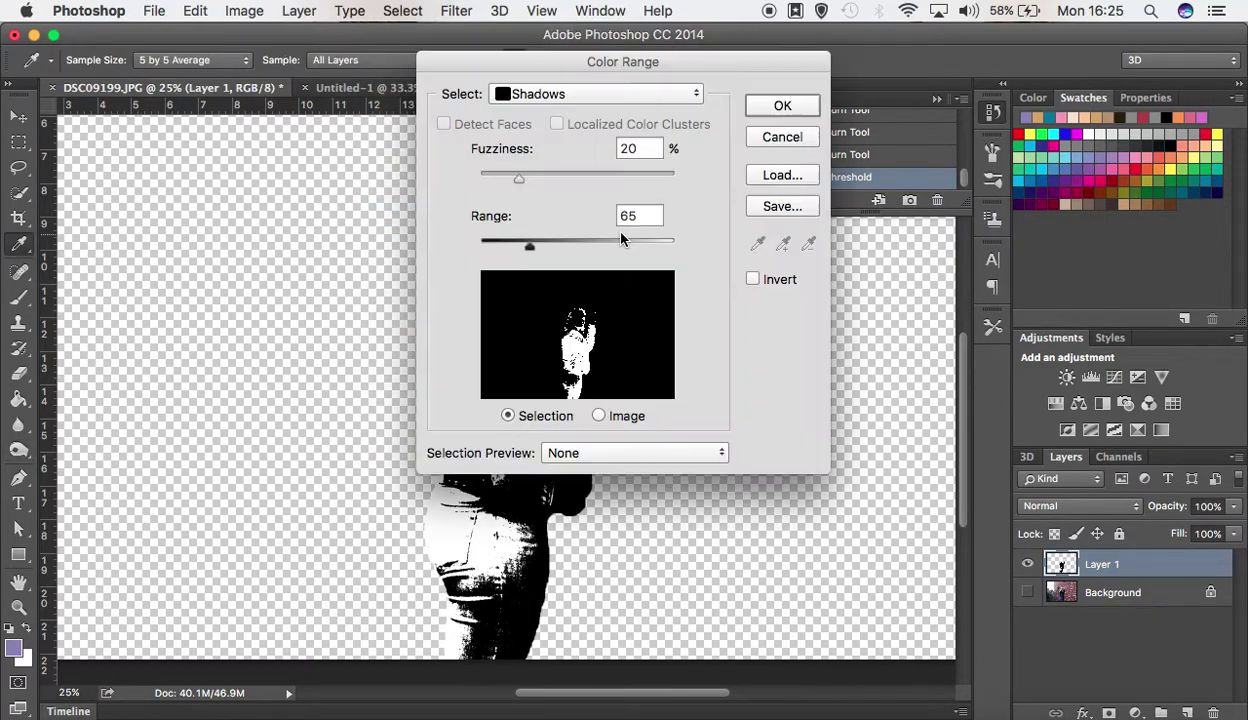
click(578, 94)
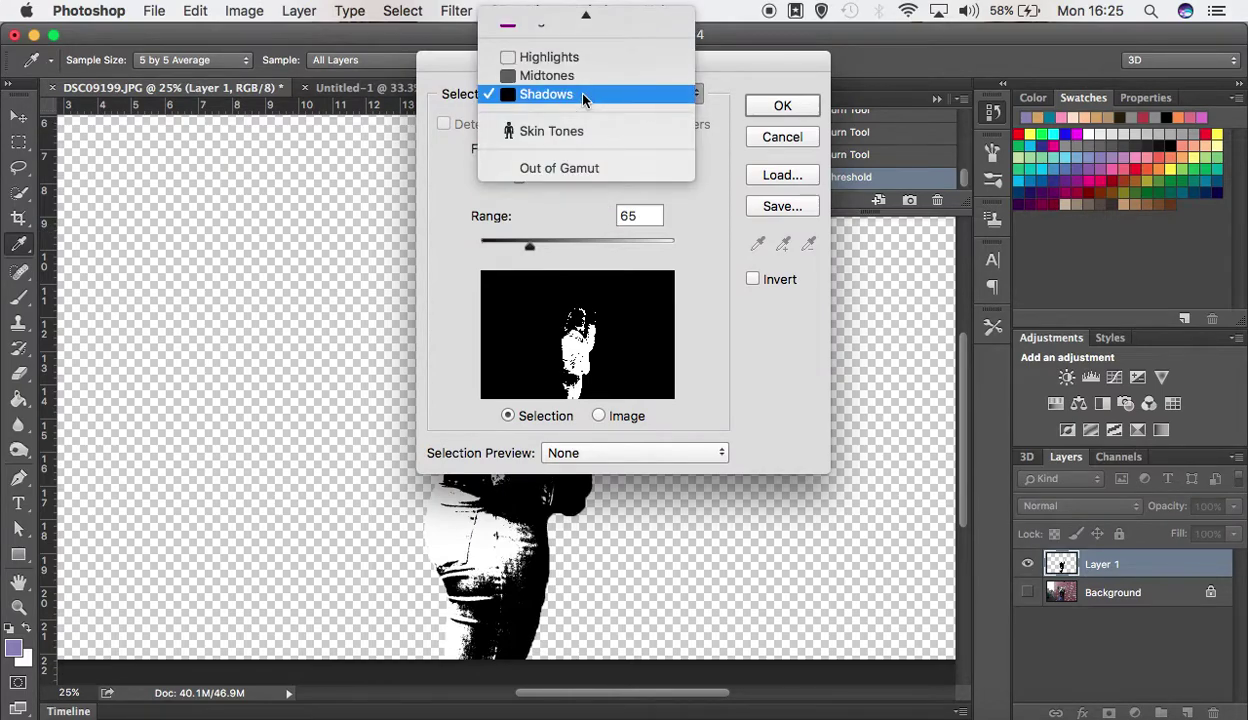
click(582, 94)
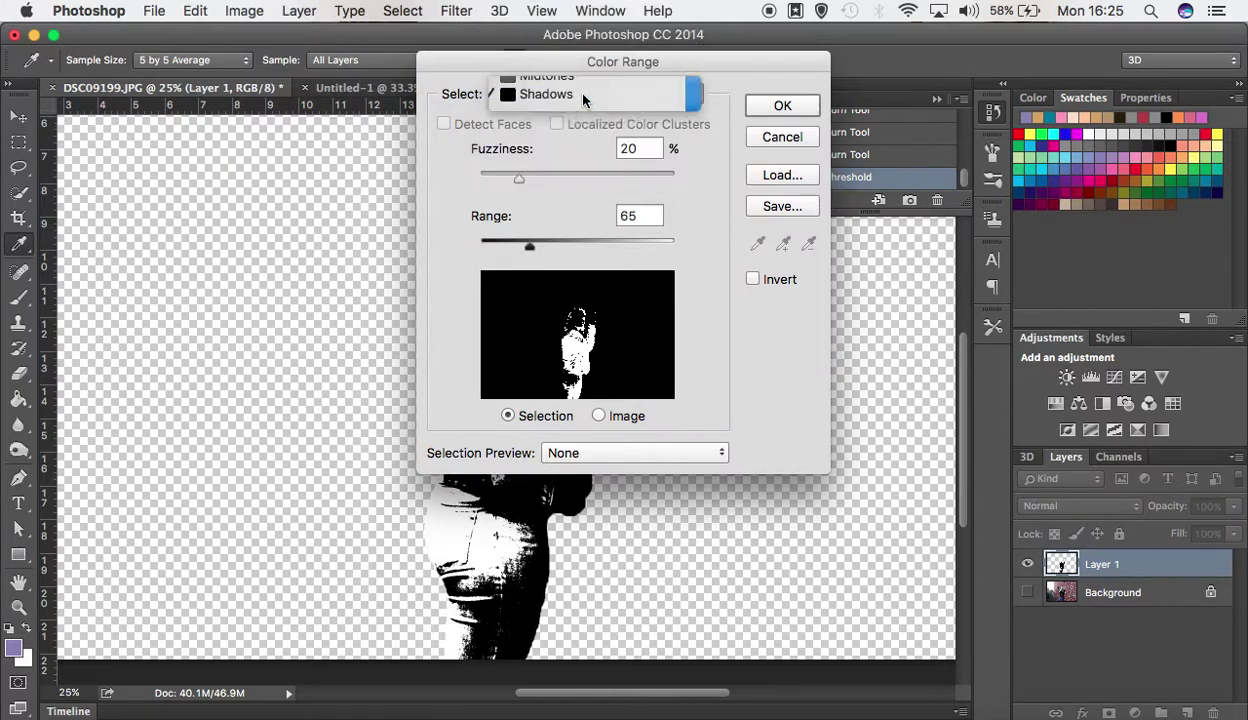
click(781, 107)
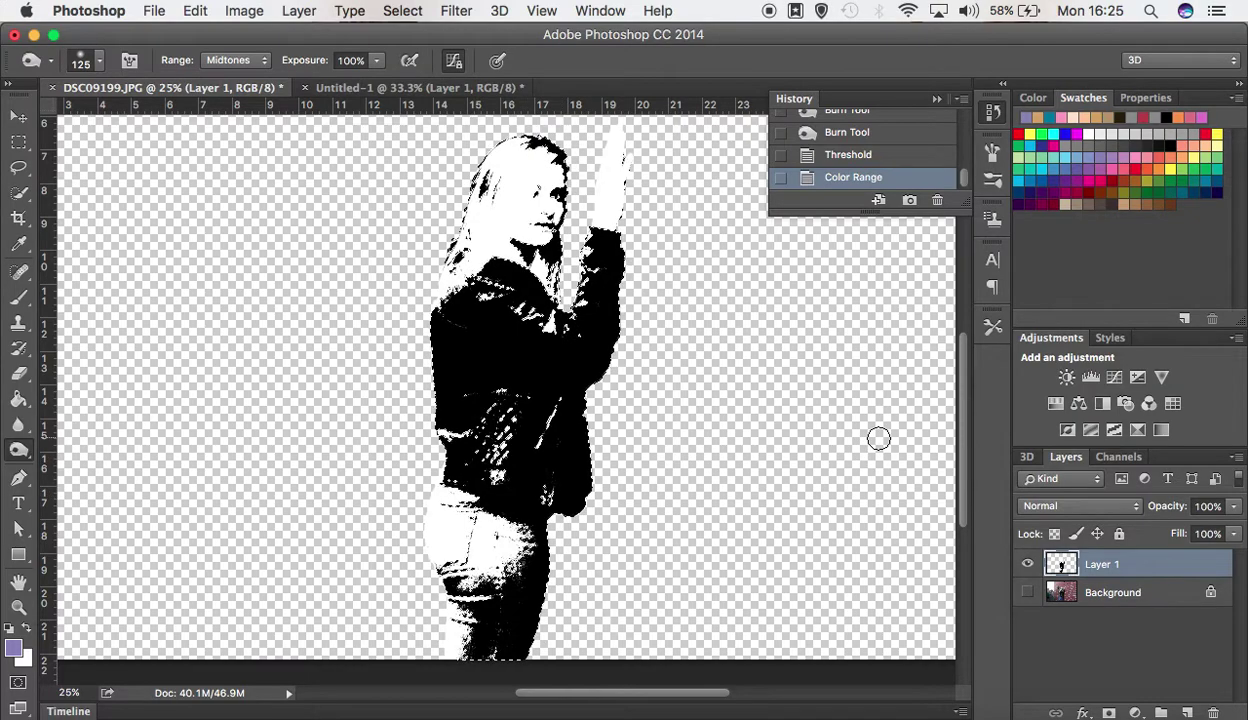
key(super+j)
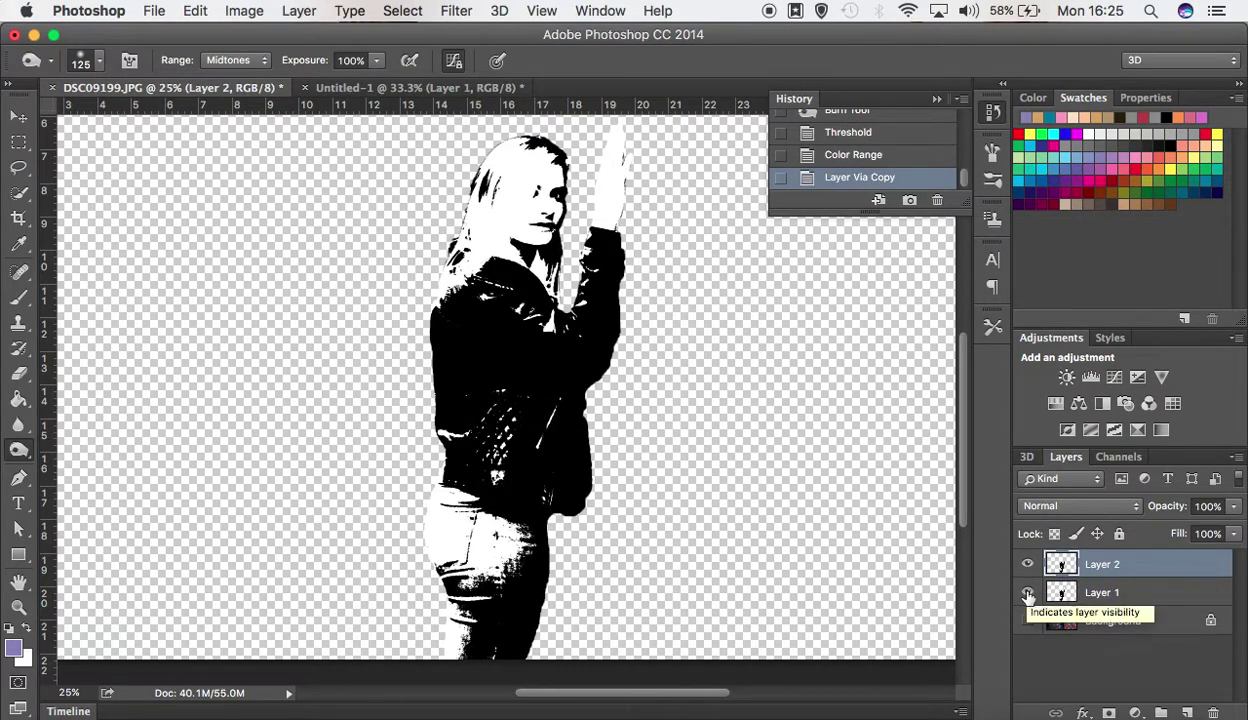
click(1107, 596)
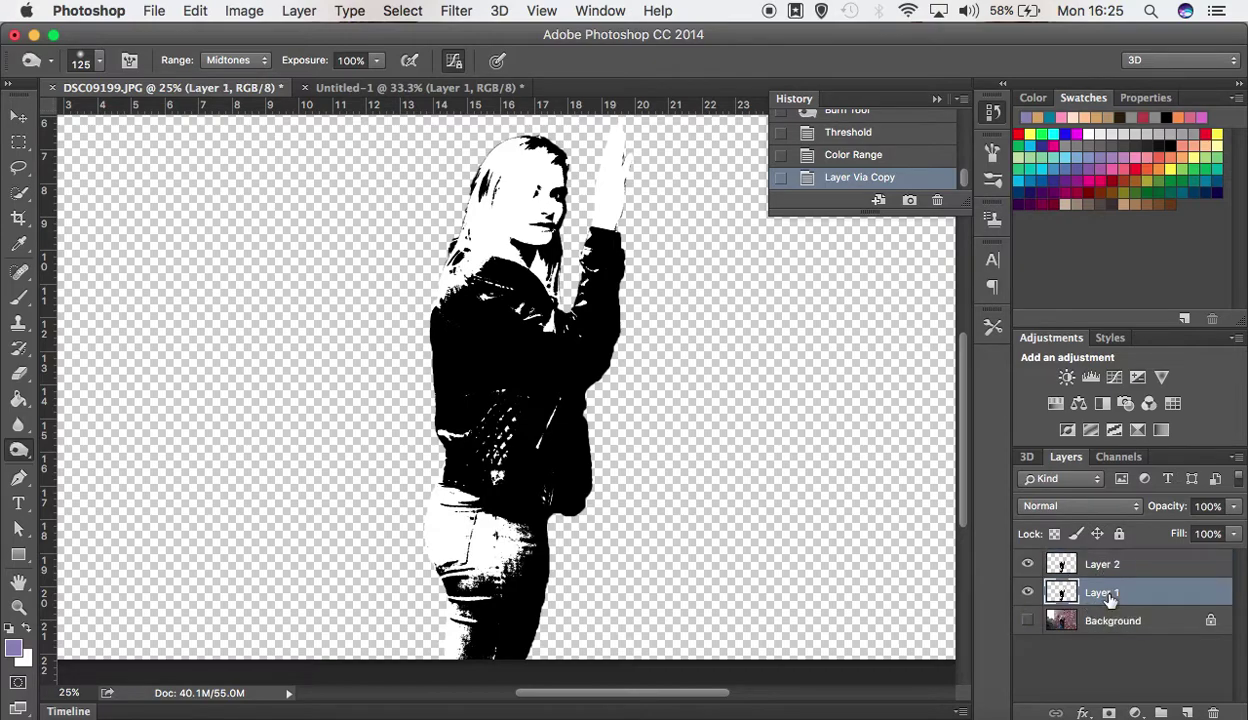
click(1029, 593)
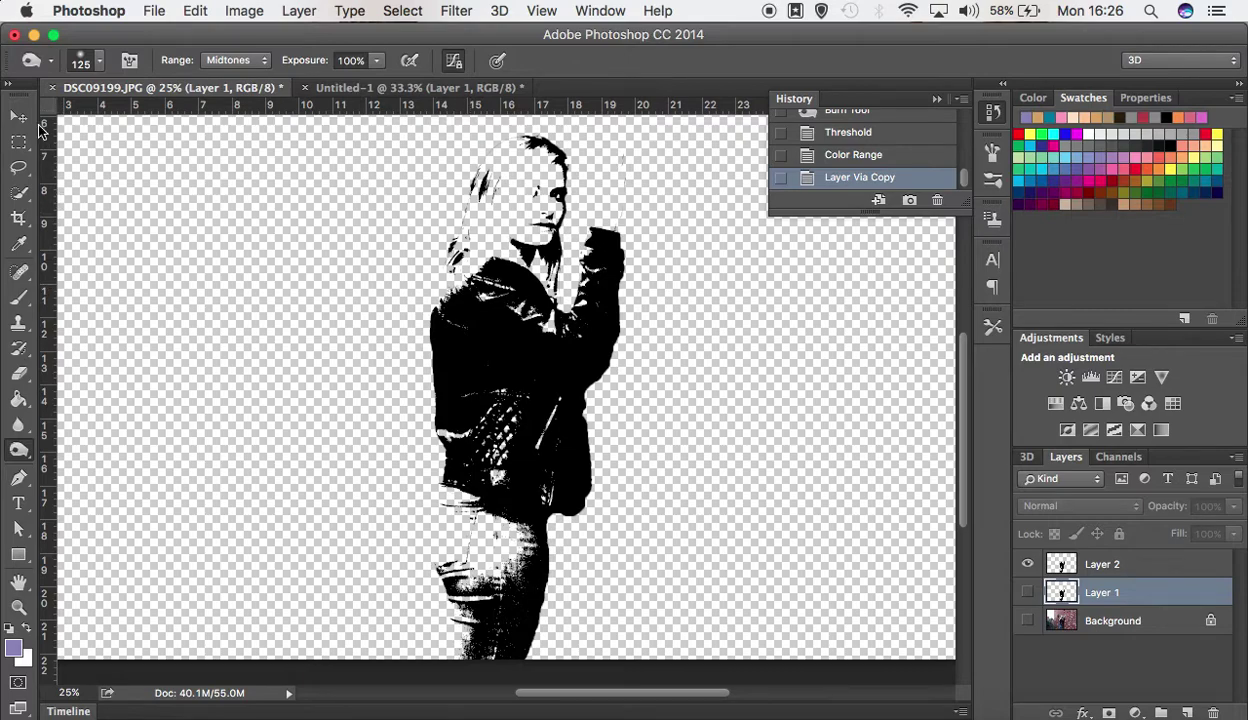
Step: Bring the galaxy image from the Untitled-1 document into DSC09199.JPG and place its layer above Layer 2
click(18, 117)
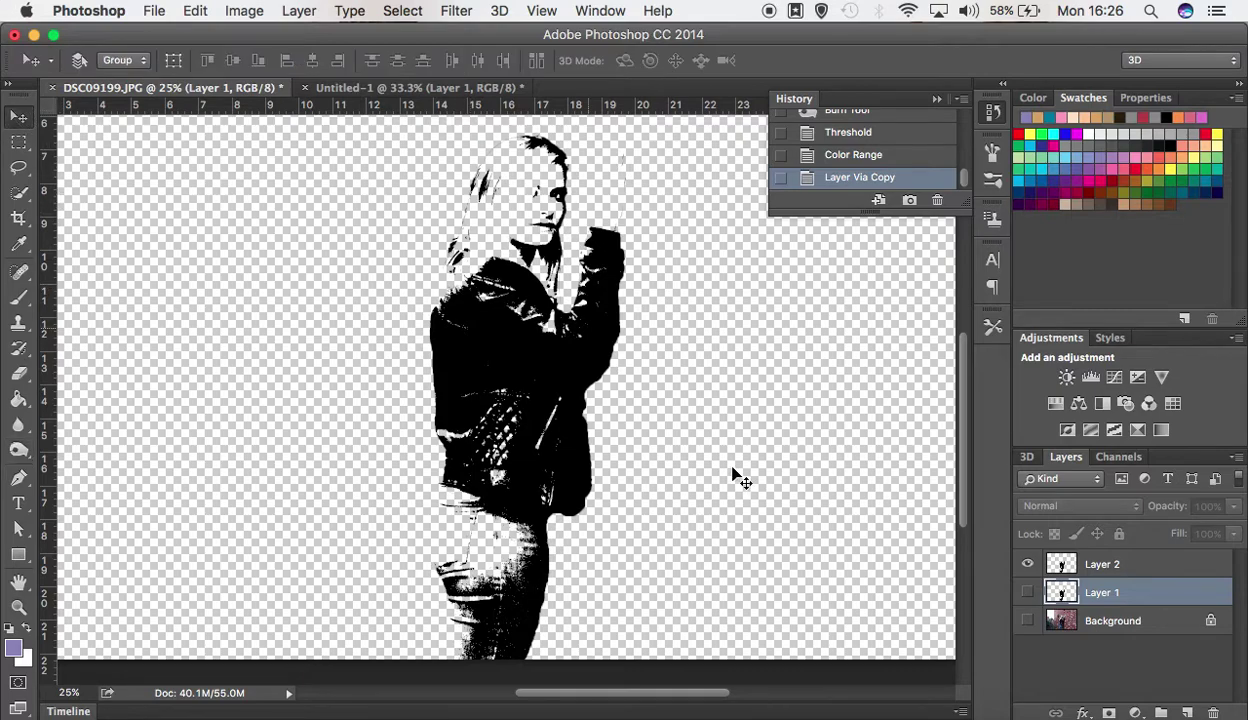
click(378, 92)
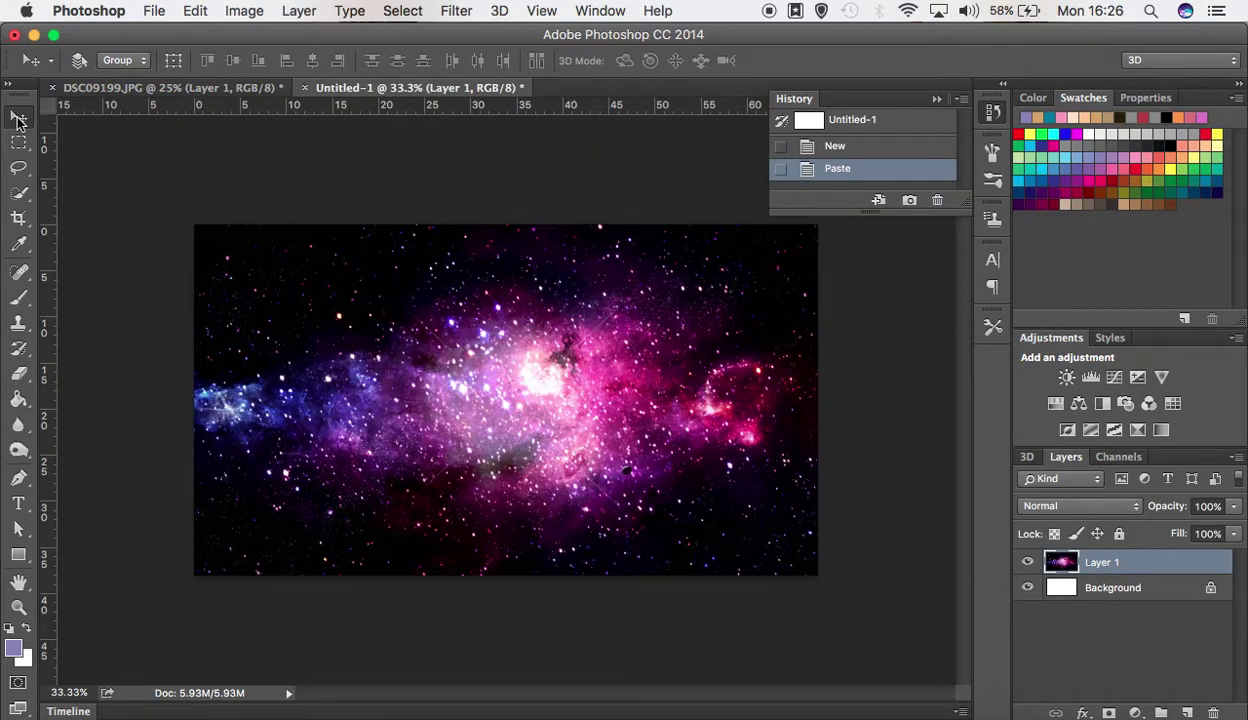
drag(418, 348, 588, 504)
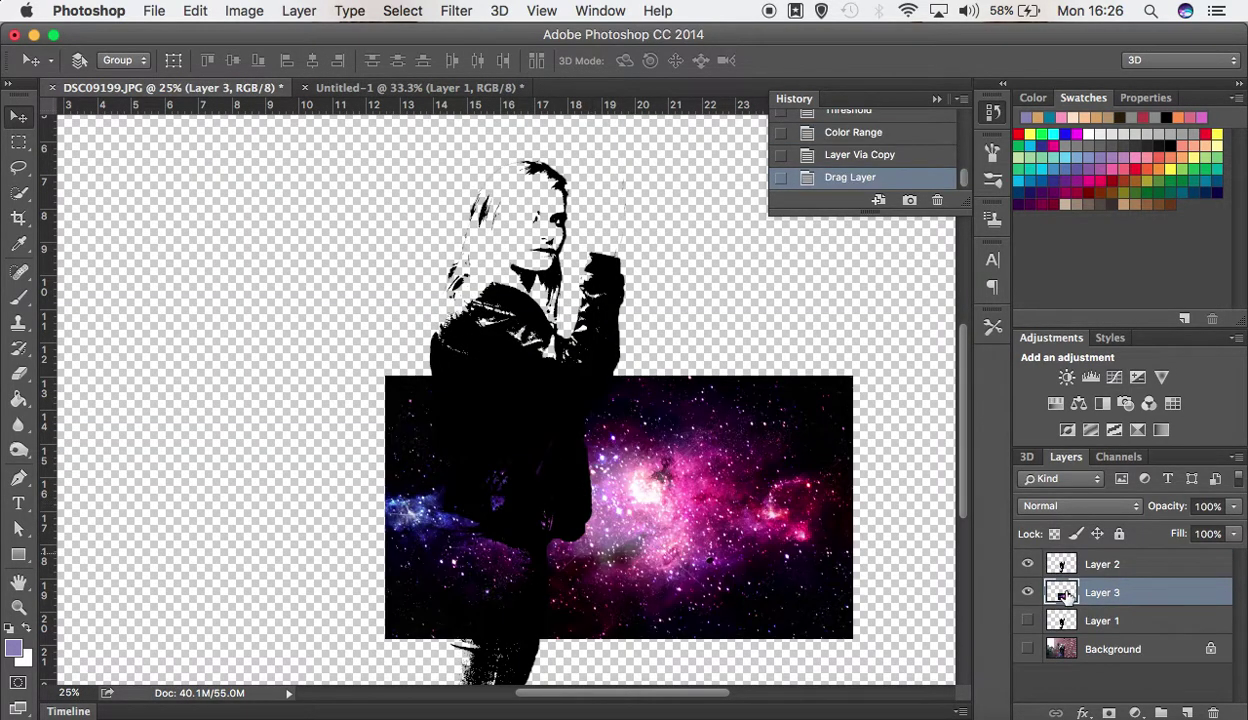
drag(1117, 597, 1075, 548)
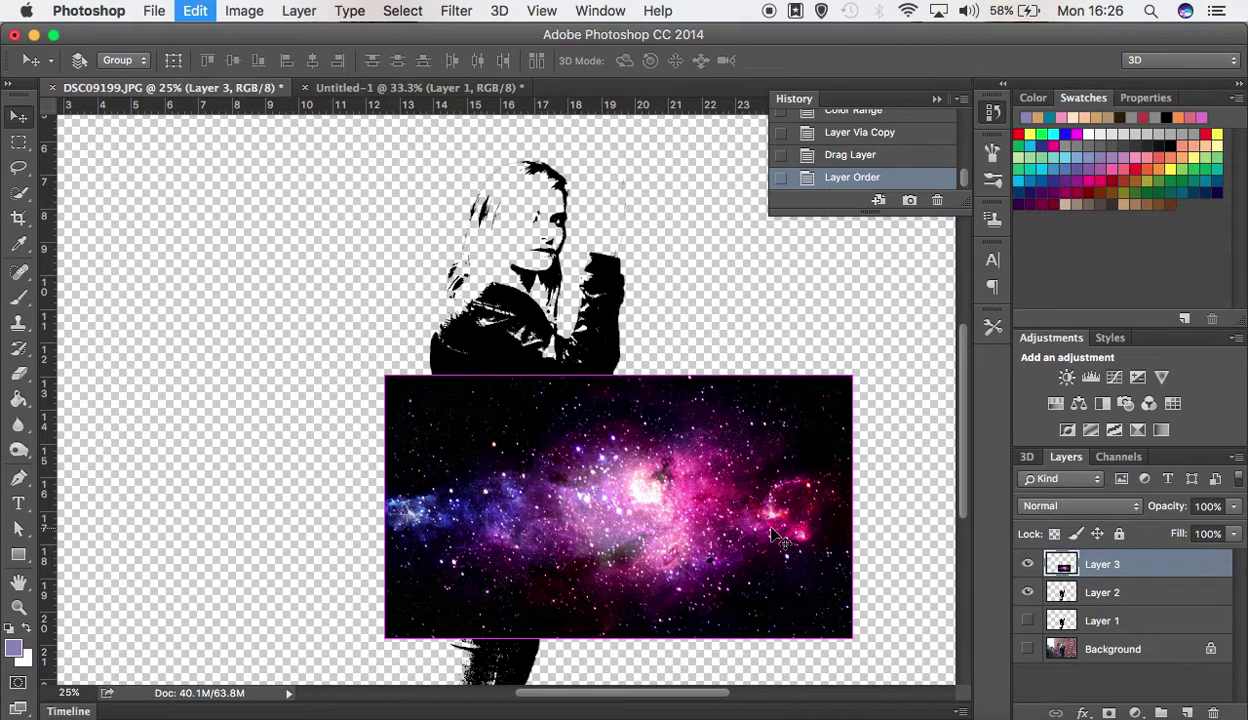
Step: Rotate the galaxy image 90° and scale it to 136.30% by 169.17% so that it covers the whole figure
key(super+t)
drag(362, 354, 758, 320)
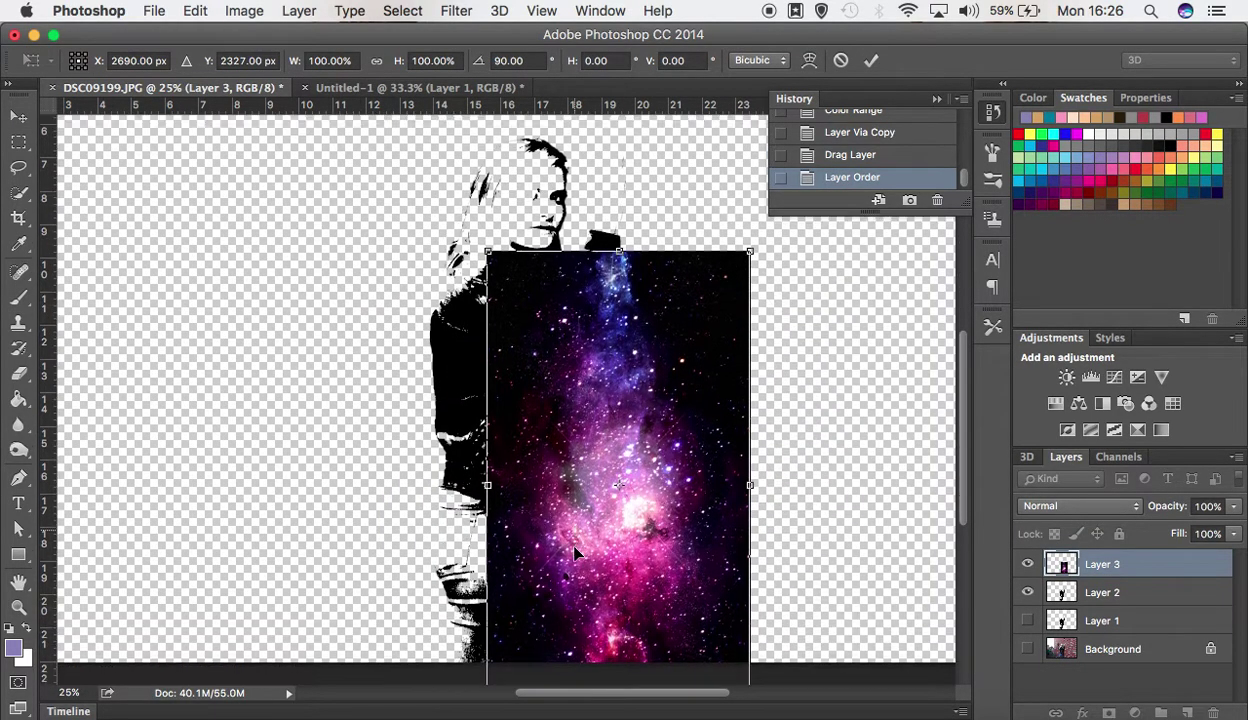
scroll(575, 553, down, 3)
drag(590, 460, 573, 423)
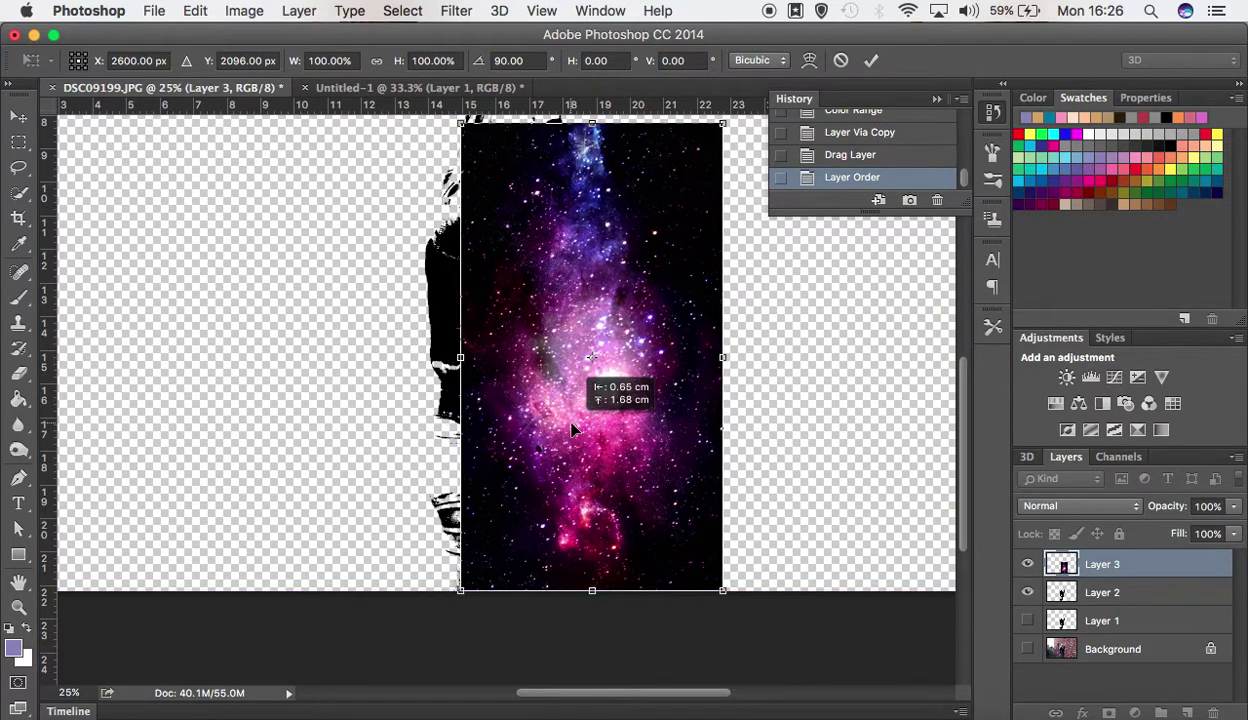
scroll(557, 411, up, 5)
scroll(557, 411, left, 2)
drag(530, 312, 348, 142)
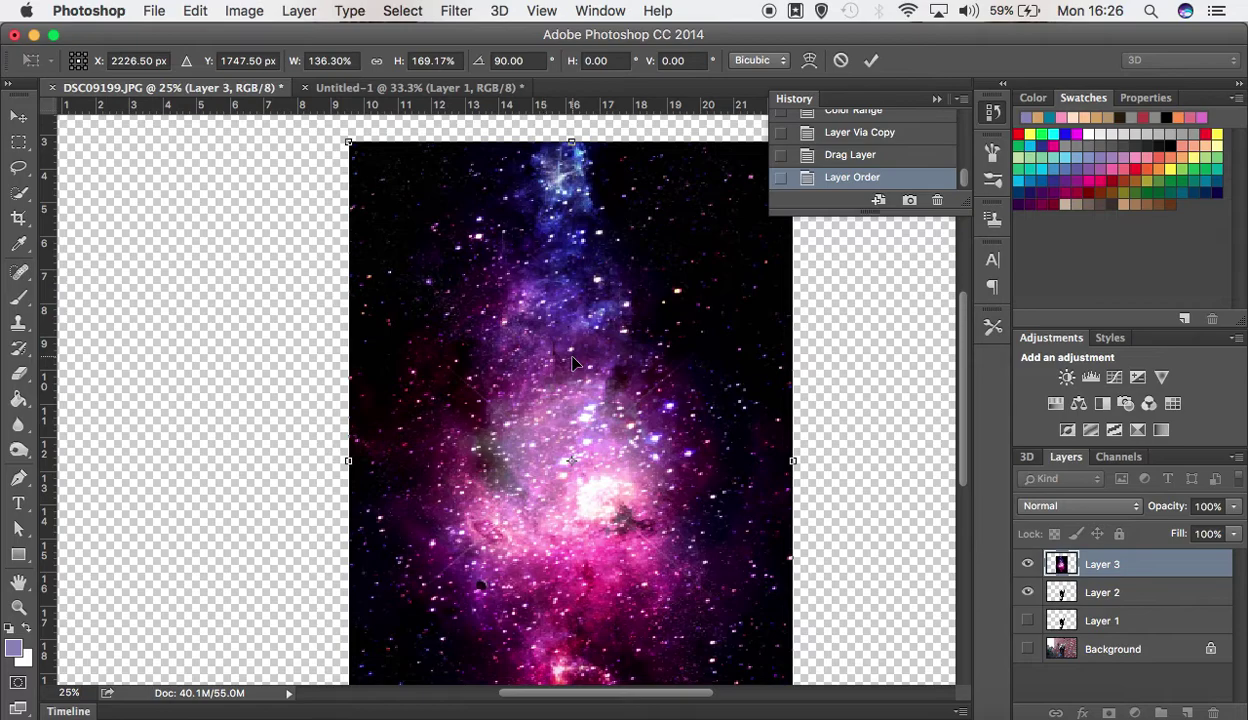
key(Return)
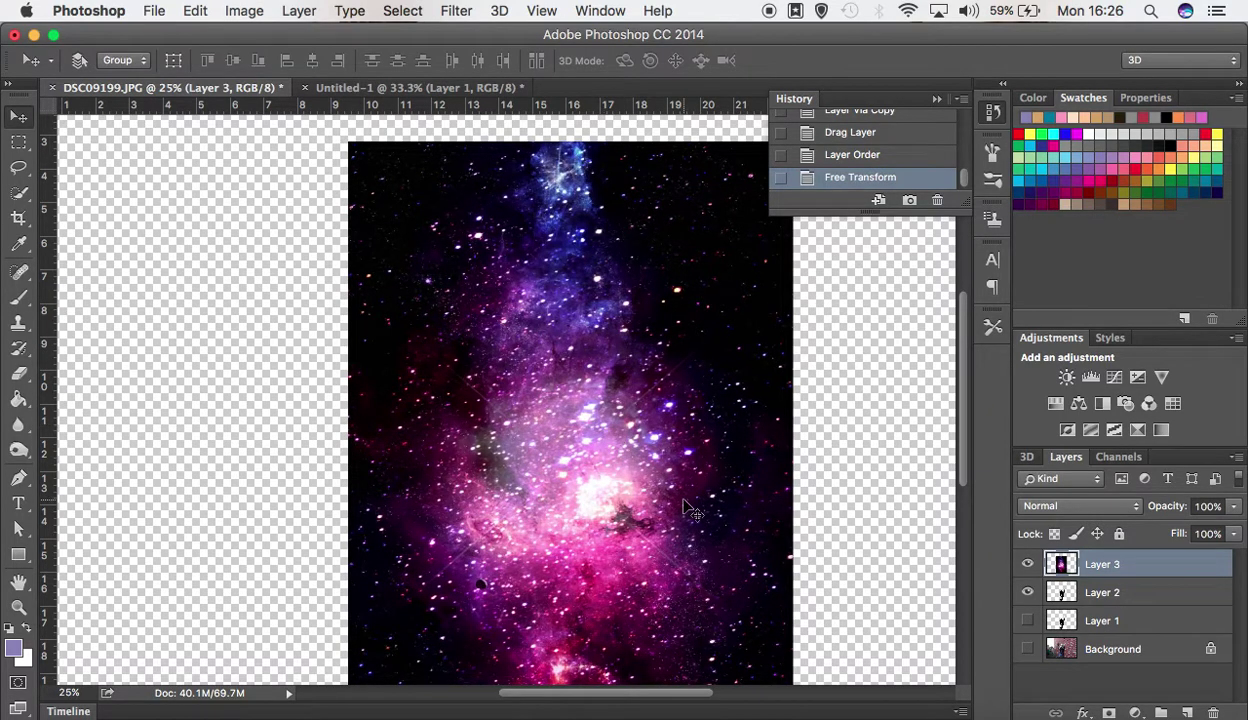
Step: Clip the galaxy layer to the black silhouette on Layer 2 with a clipping mask
scroll(683, 505, down, 8)
scroll(683, 505, right, 1)
scroll(683, 505, up, 10)
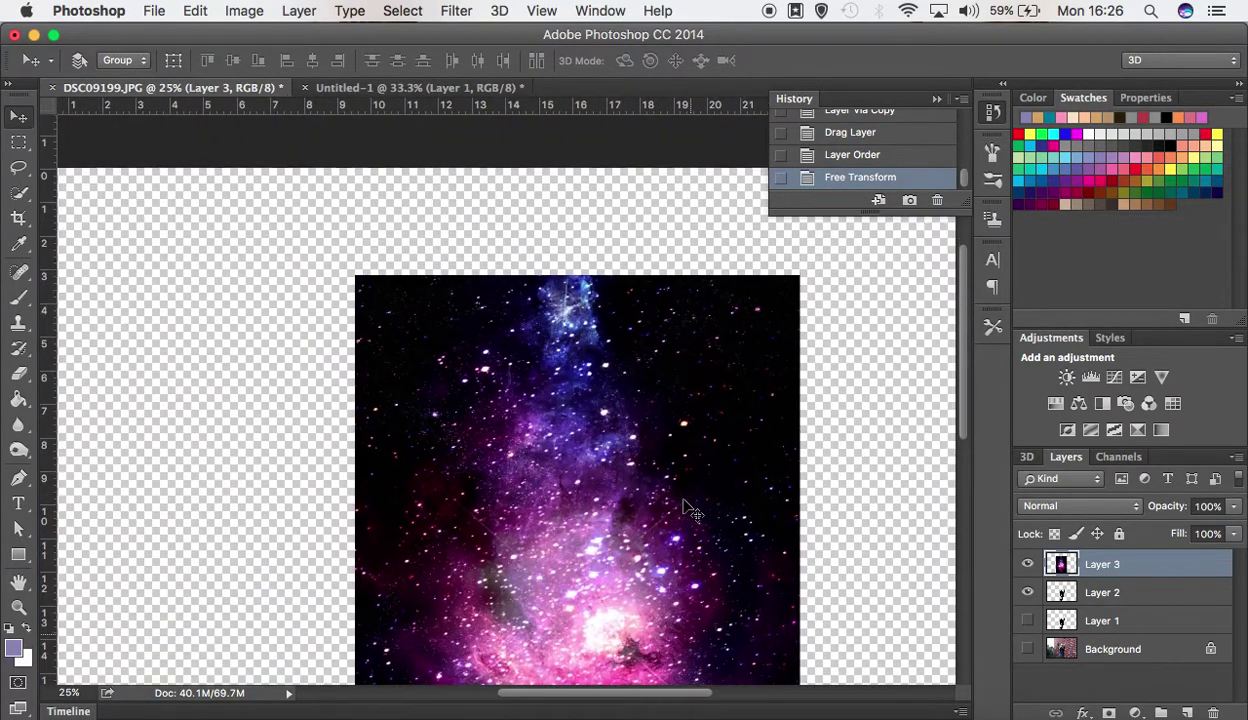
scroll(683, 505, down, 4)
scroll(683, 505, down, 2)
scroll(683, 505, right, 2)
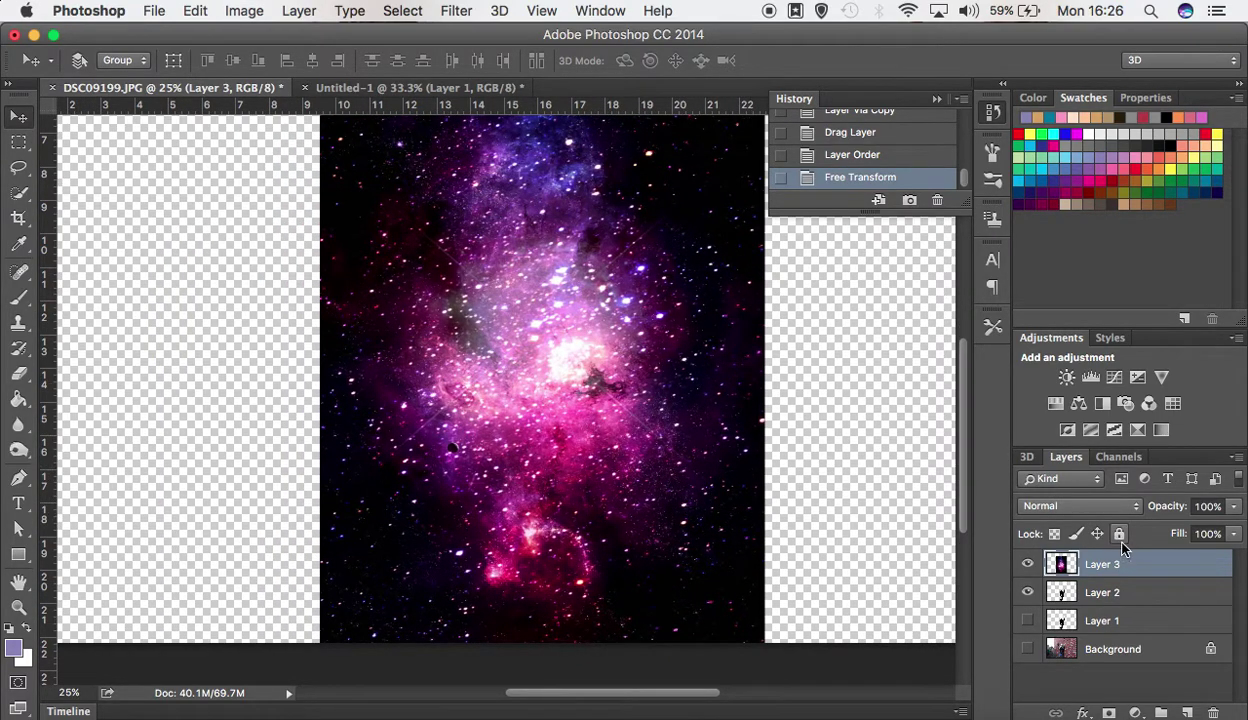
drag(1107, 592, 1104, 572)
drag(1104, 570, 900, 529)
drag(1098, 566, 1088, 569)
alt+click(1089, 572)
scroll(645, 410, up, 3)
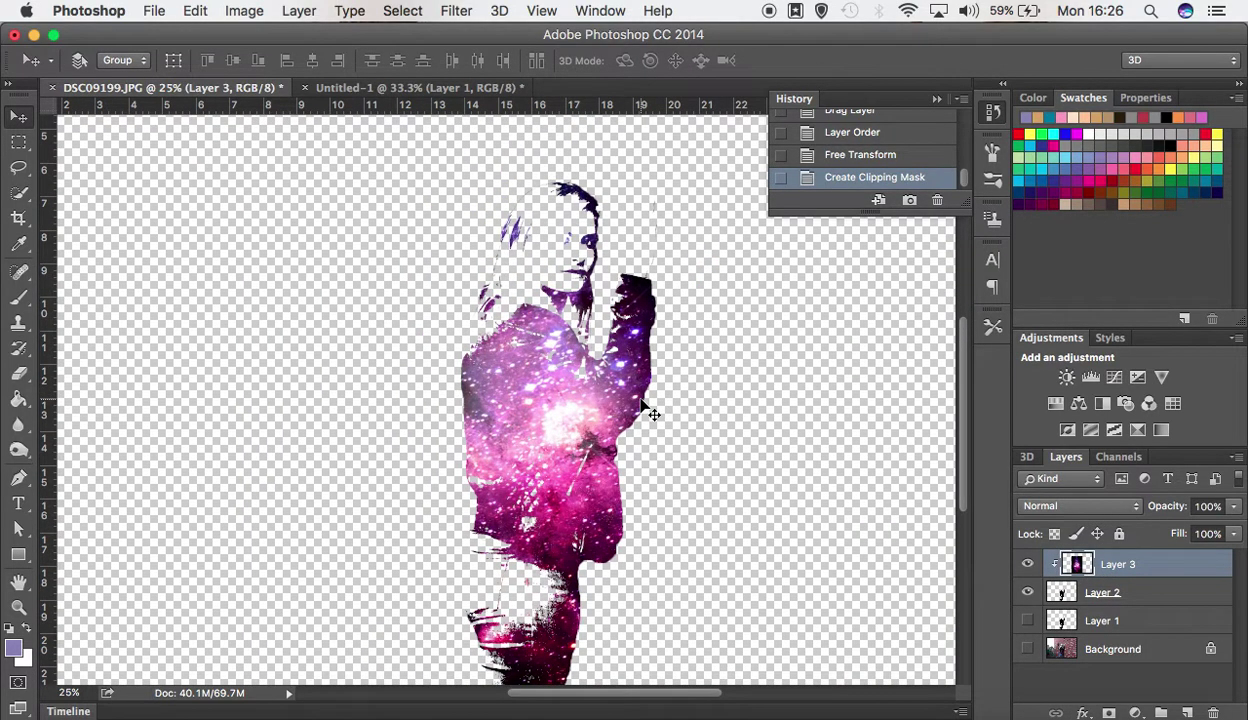
scroll(702, 493, left, 2)
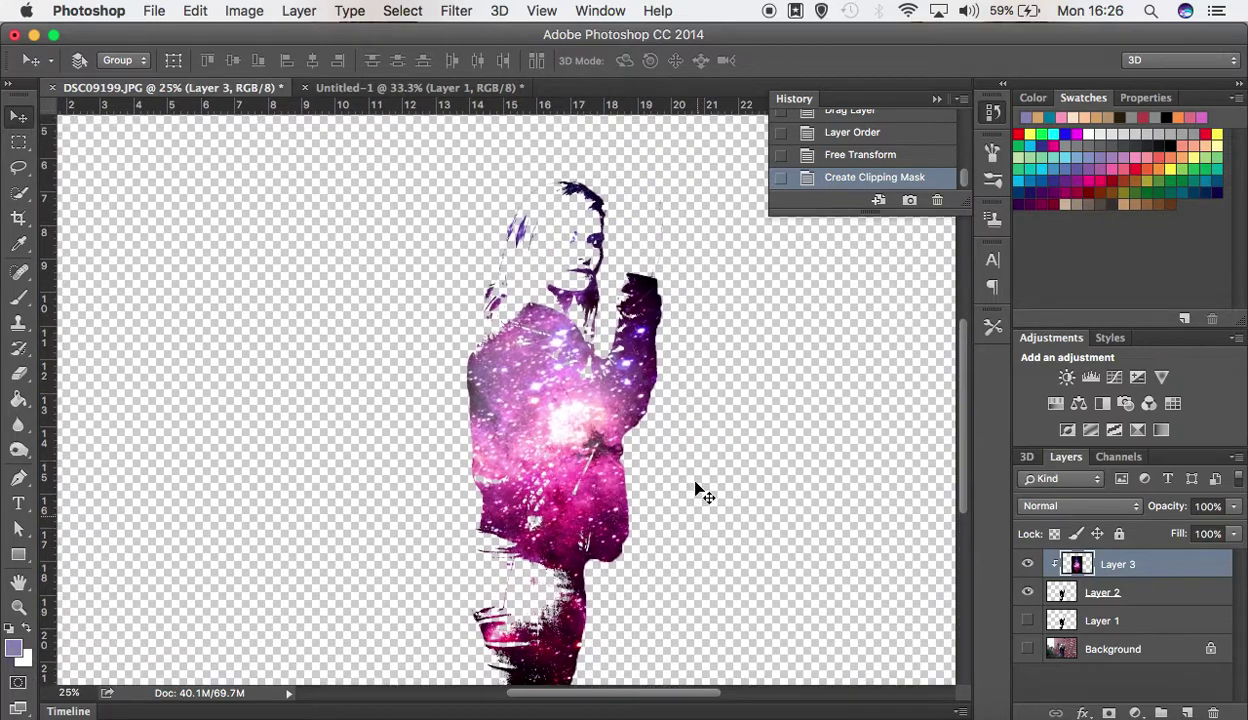
scroll(780, 478, down, 4)
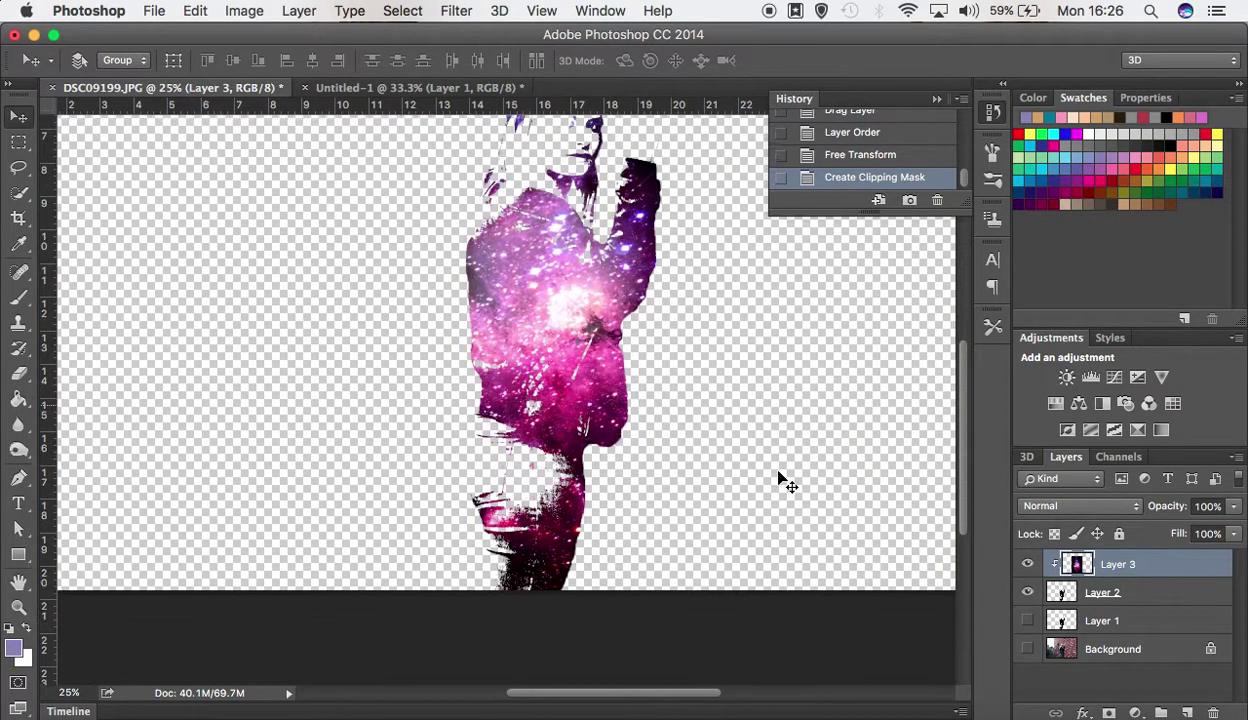
scroll(782, 480, up, 4)
scroll(782, 480, right, 1)
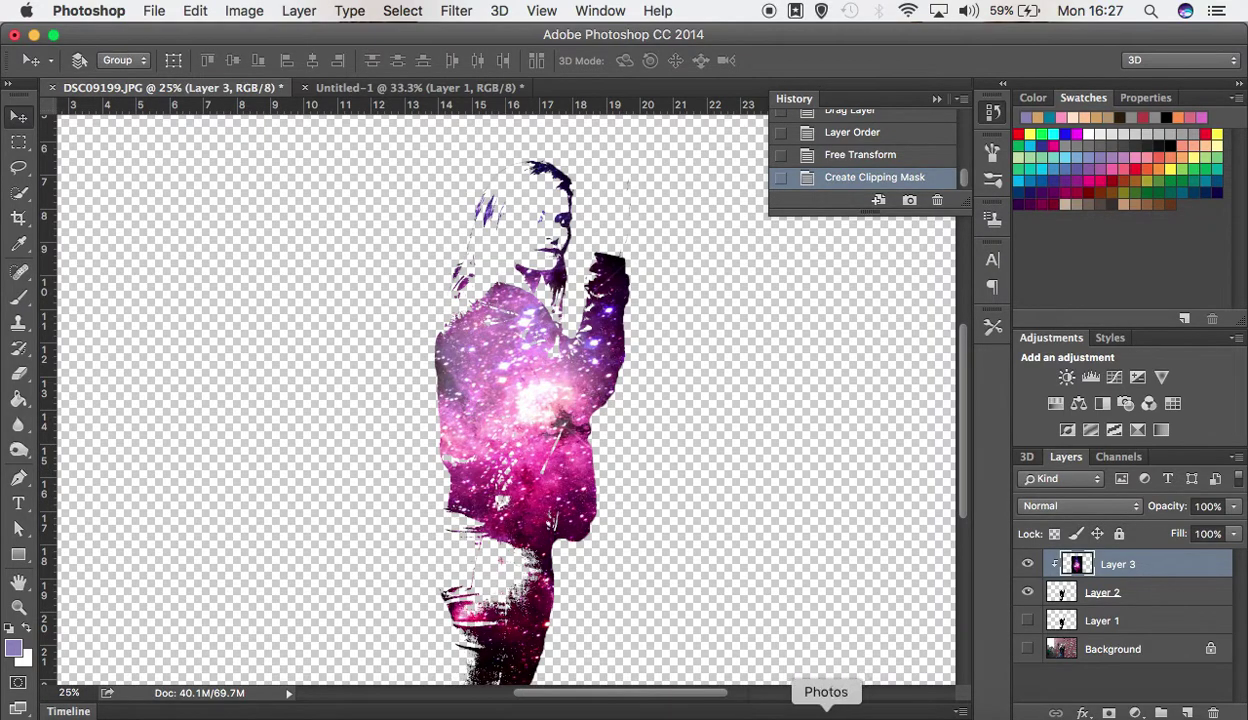
Step: Switch to the Photos app and look through the finished galaxy-filled portrait designs with the letter V
click(826, 712)
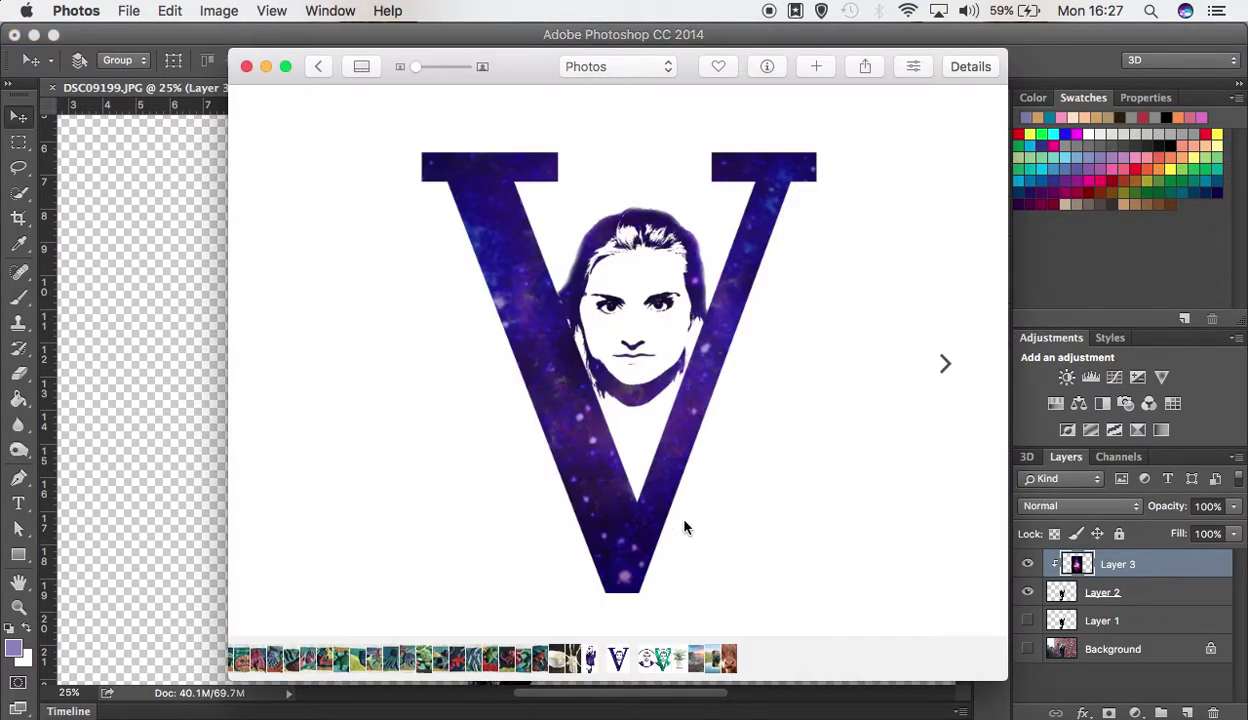
key(Right)
key(Right)
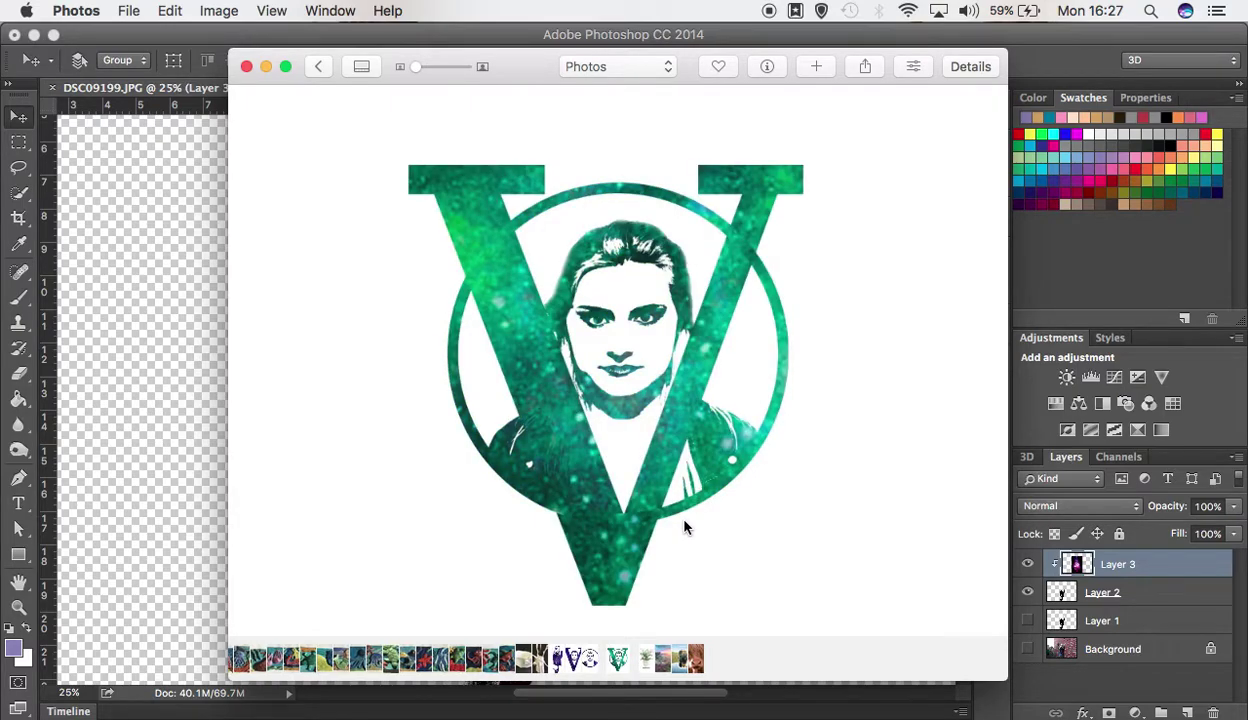
key(Left)
key(Left)
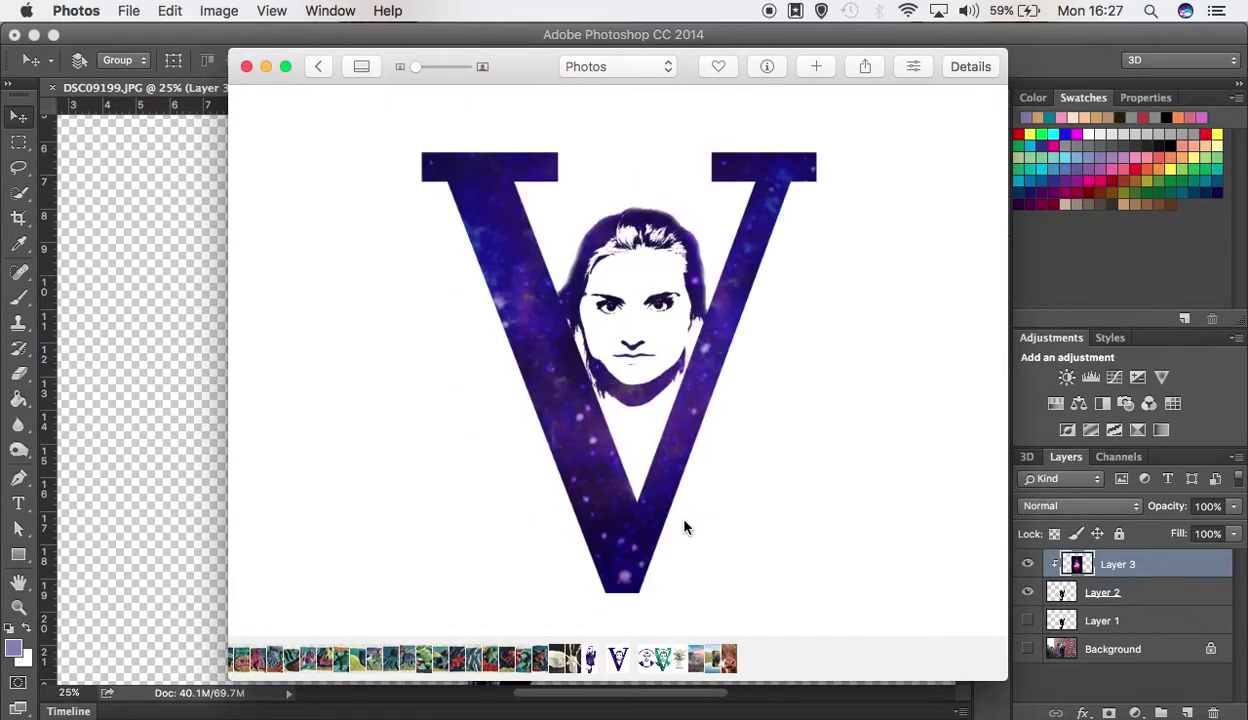